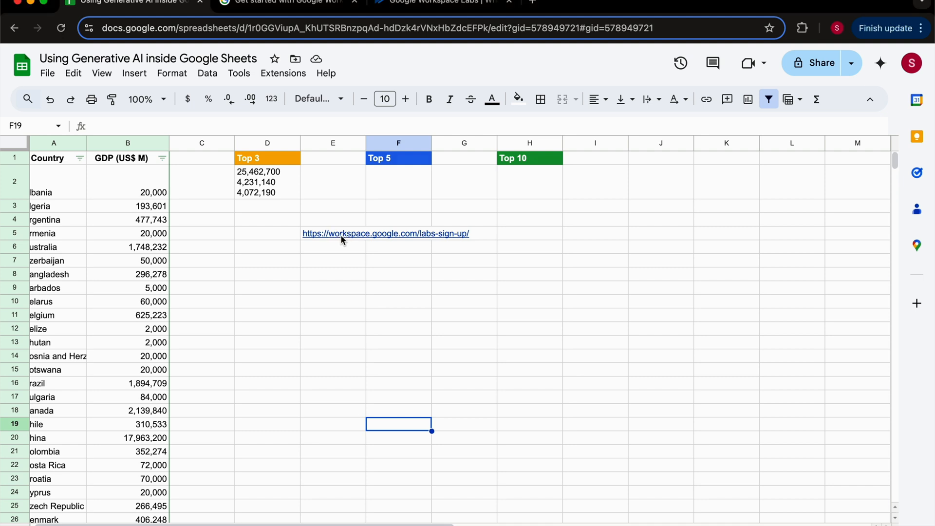
Copy the Workspace Labs sign-up address from cell E5 and load it in the browser tab showing the Workspace Labs help article.
left_click(349, 238)
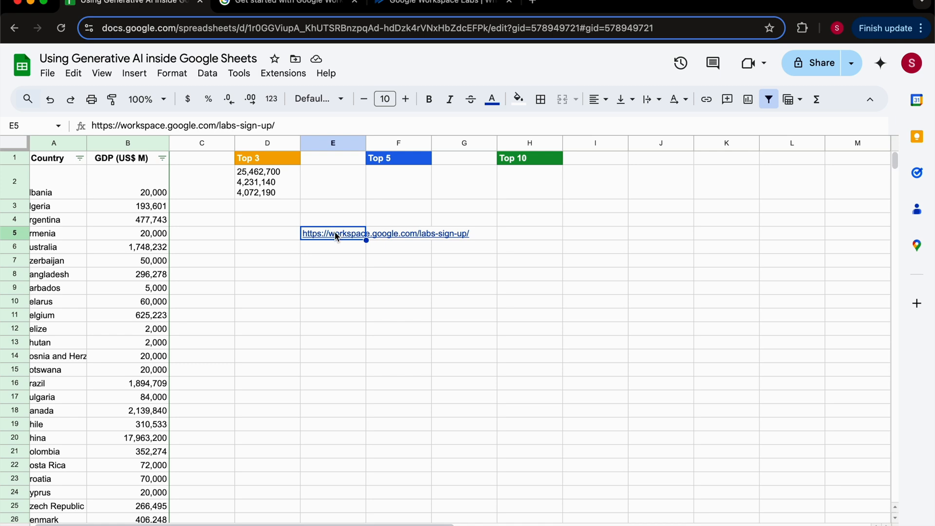
mouse_move(336, 237)
key("super+c")
left_click(324, 5)
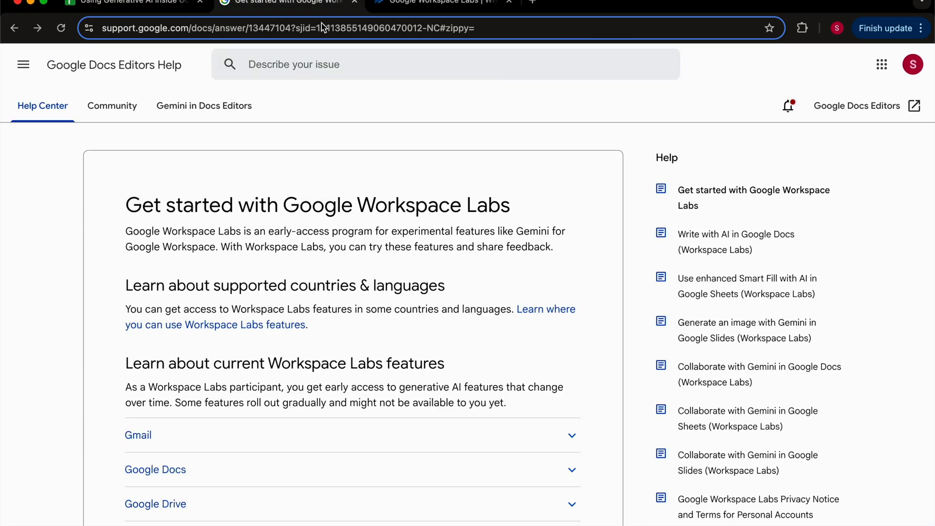
left_click(327, 28)
key("super+v")
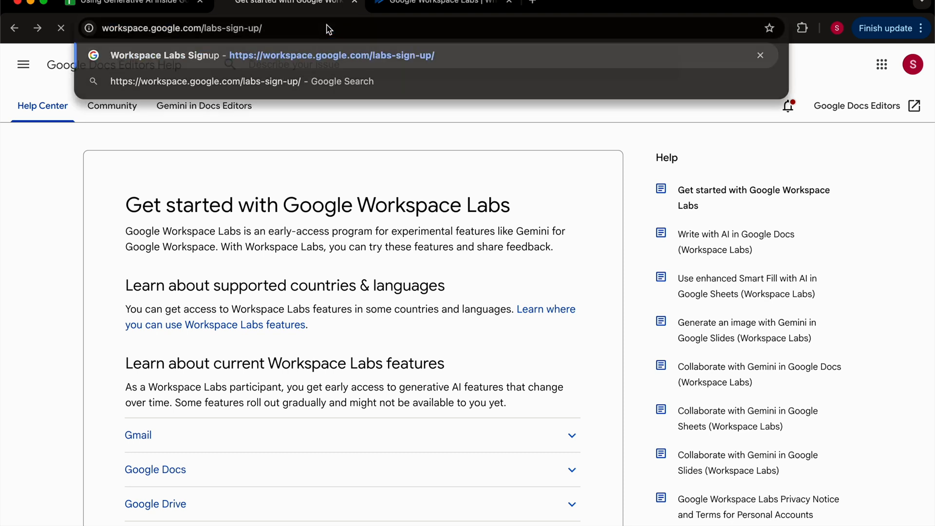
key("Return")
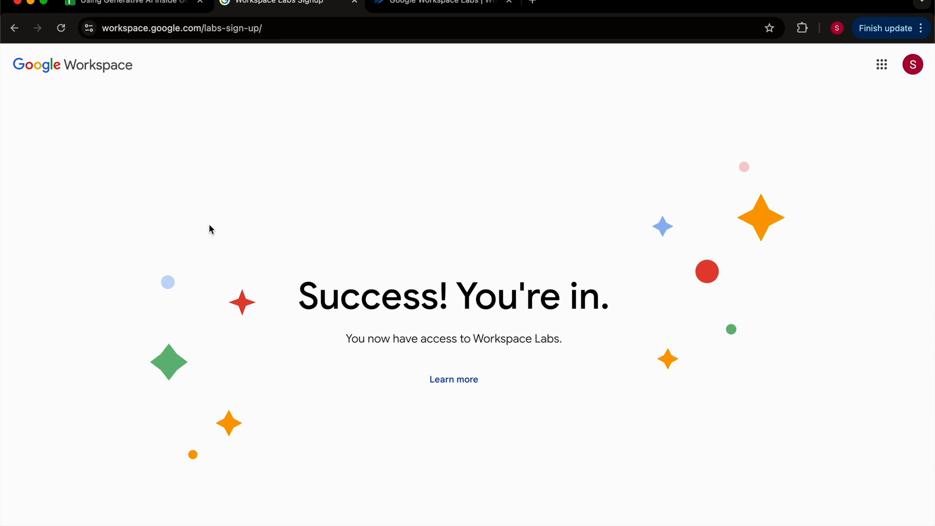
Back in the spreadsheet, change the D2 formula to =AI("what are the highest 3 values in the range",B2:B103).
left_click(141, 4)
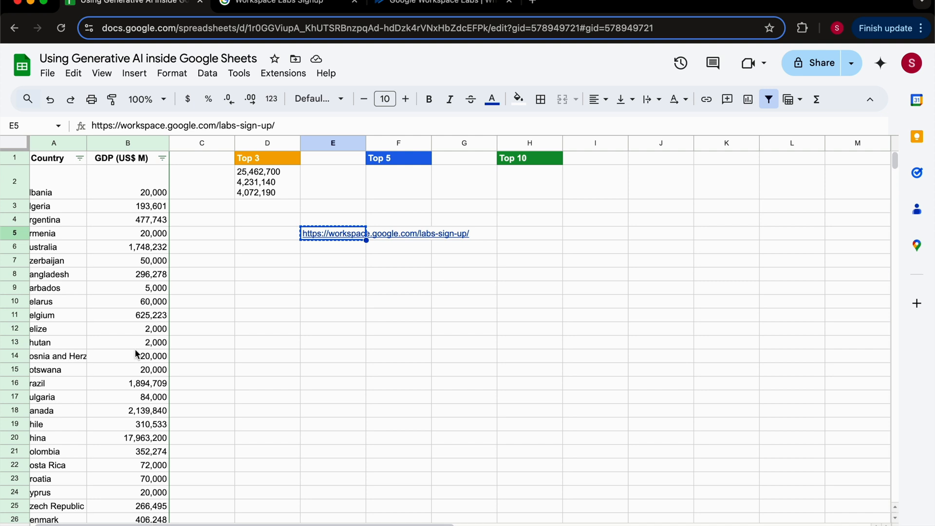
double_click(260, 188)
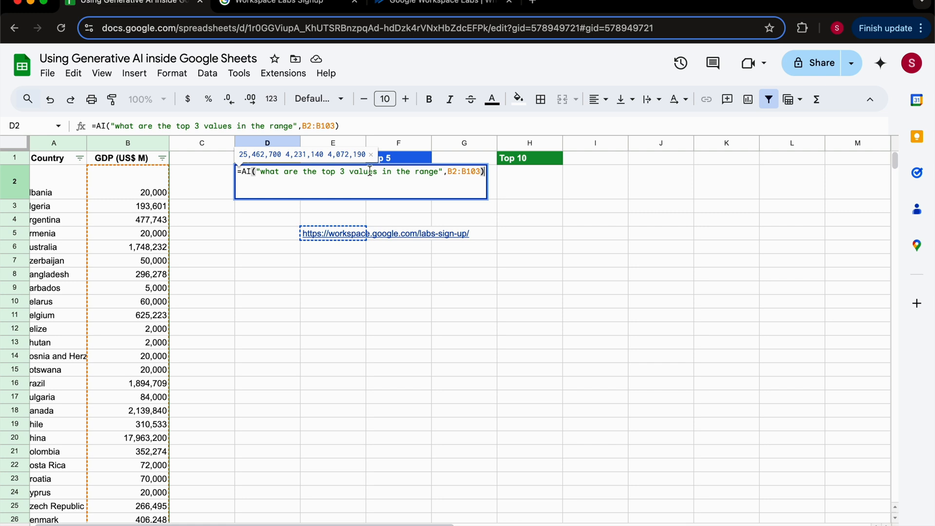
left_click(329, 171)
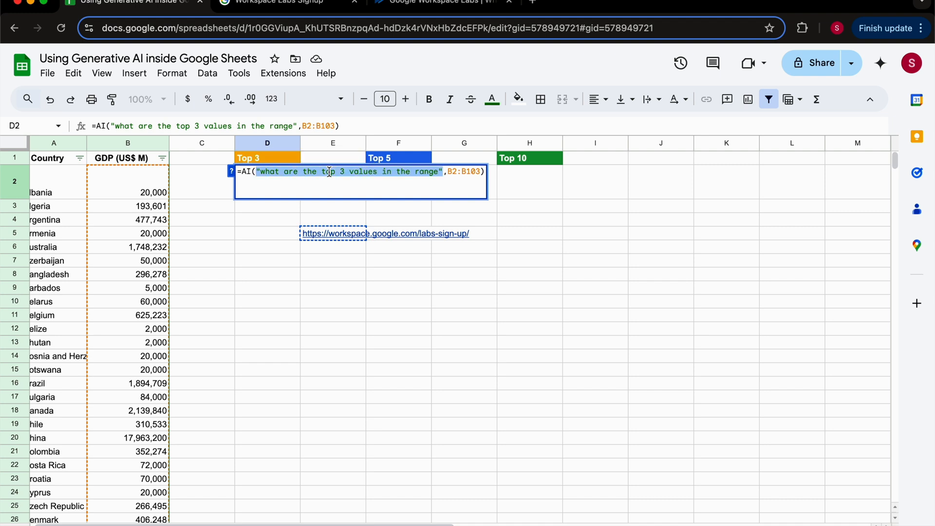
key("BackSpace")
key("BackSpace")
key("BackSpace")
type("highest")
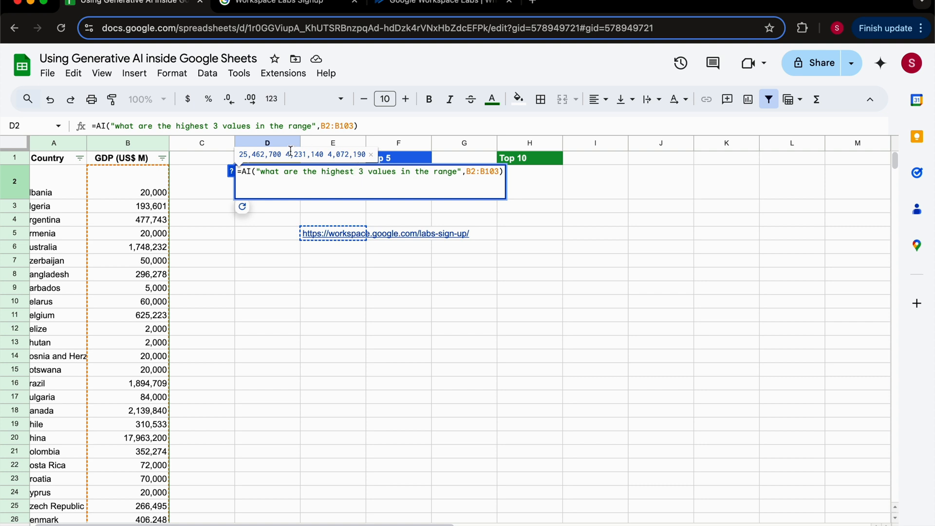
Read the AI function's help on its instruction and range arguments, closing it when done.
left_click(232, 172)
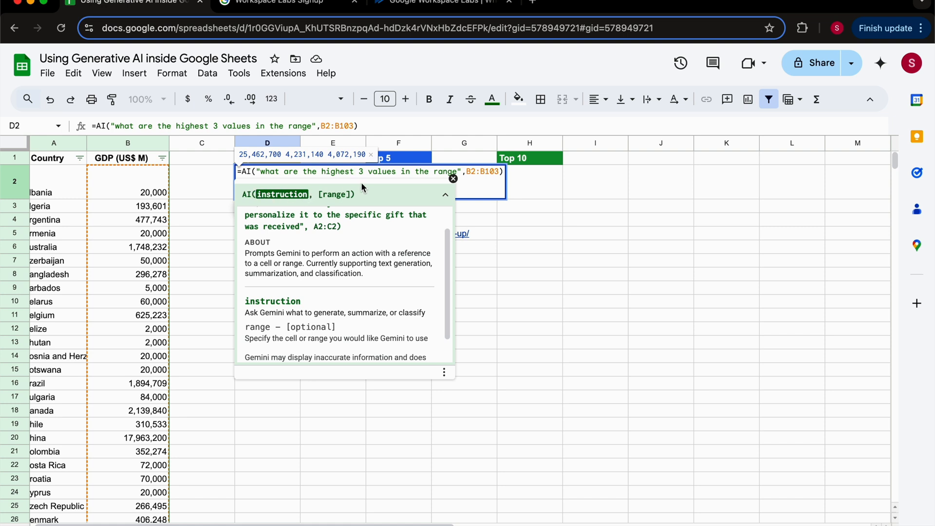
scroll(346, 281, "down", 1)
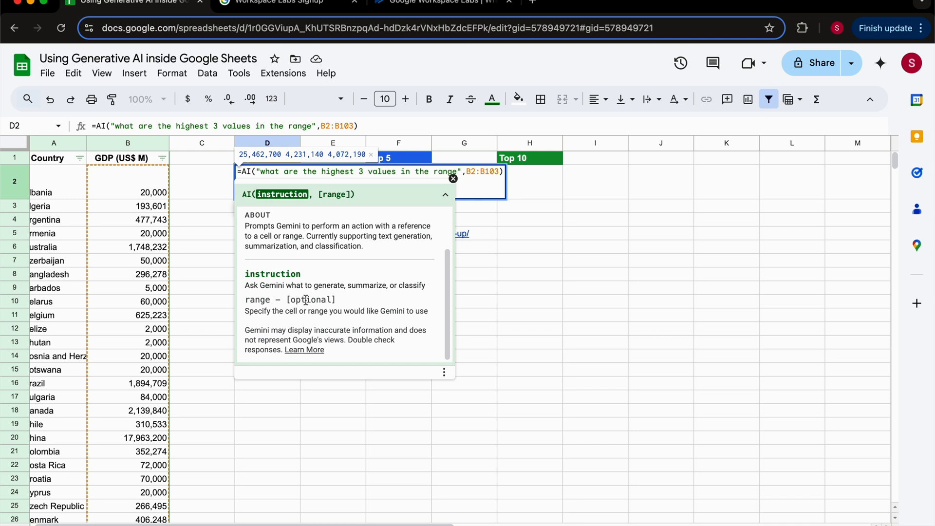
scroll(336, 299, "up", 1)
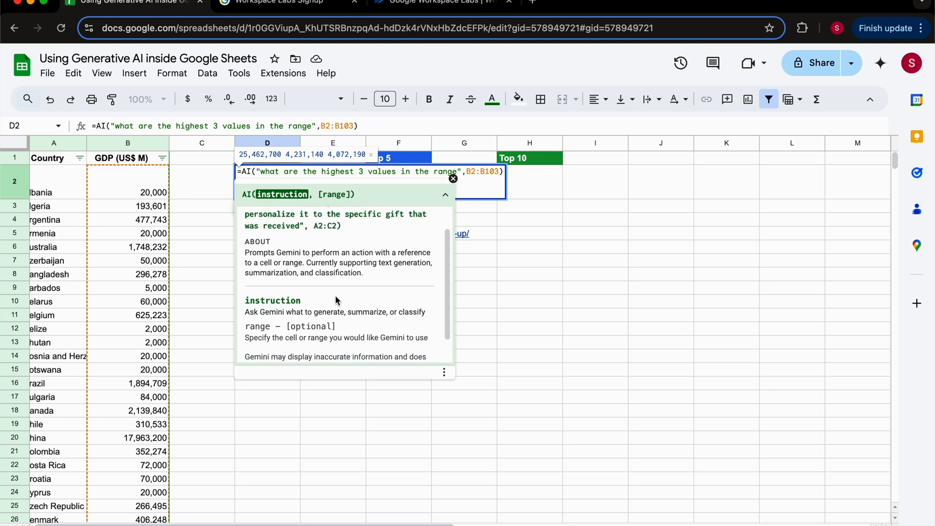
left_click(453, 180)
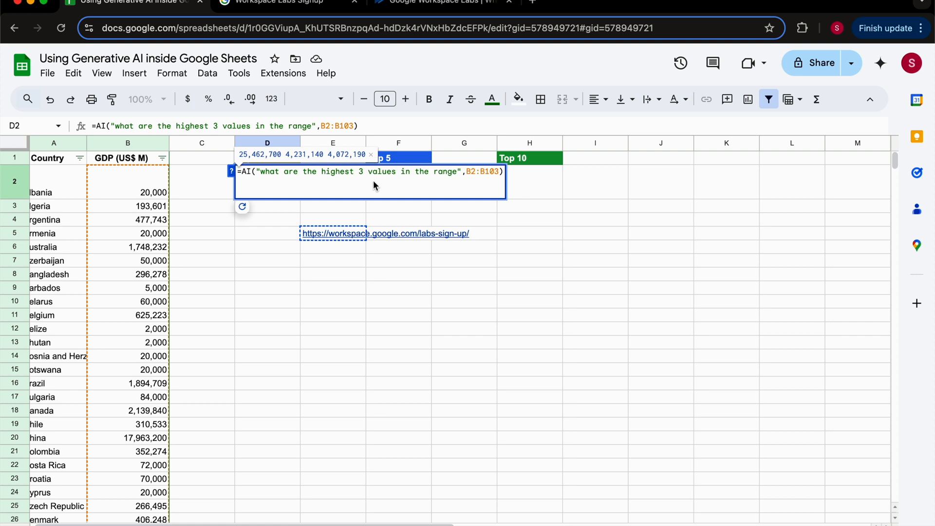
Commit the edited AI formula in D2 and generate its result.
key("Return")
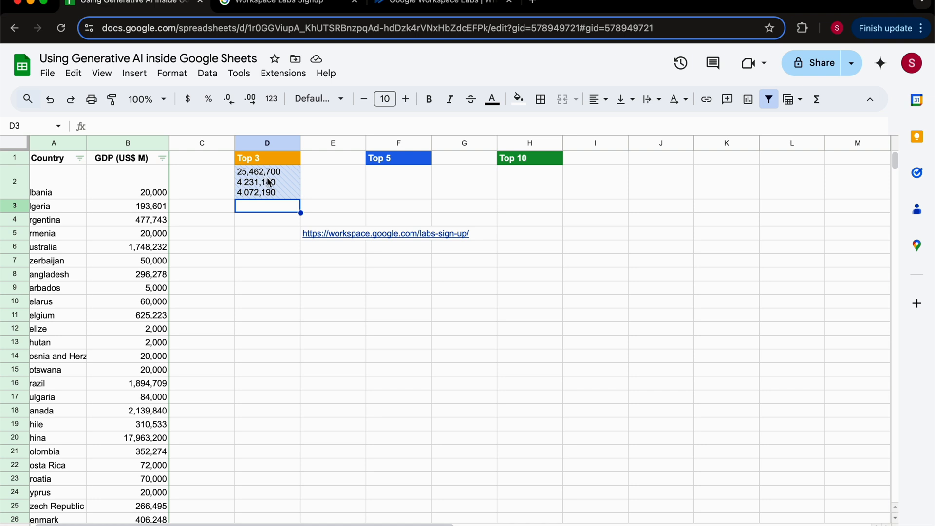
left_click(262, 185)
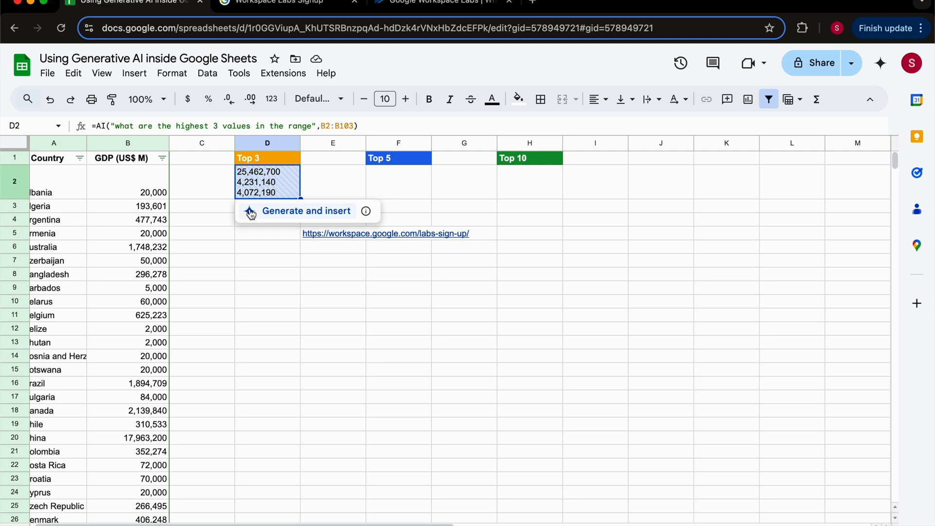
left_click(251, 212)
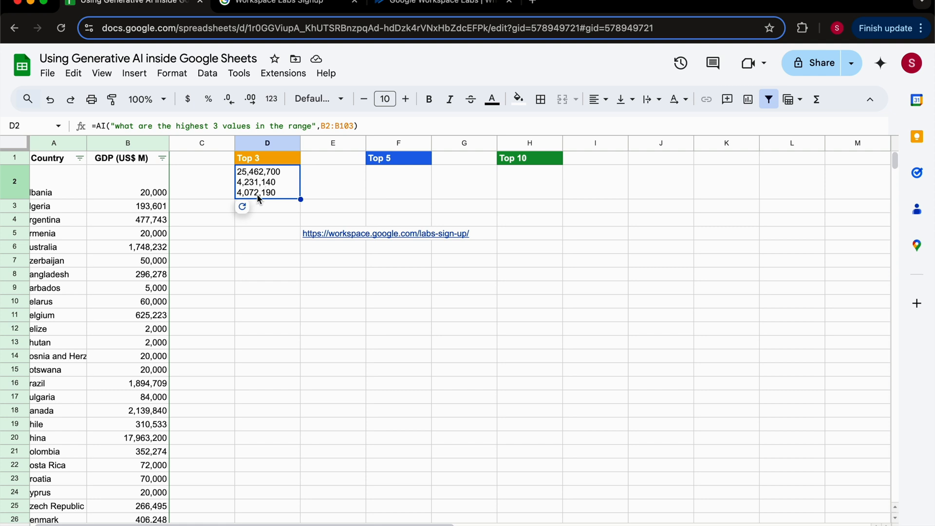
Sort the table by GDP (US$ M) from Z to A and check the largest values in column B against D2.
left_click(162, 158)
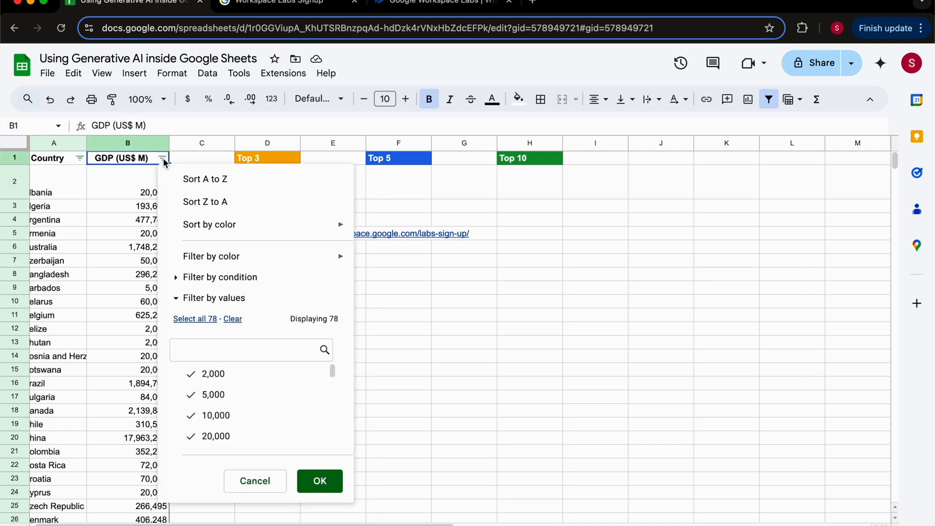
left_click(204, 202)
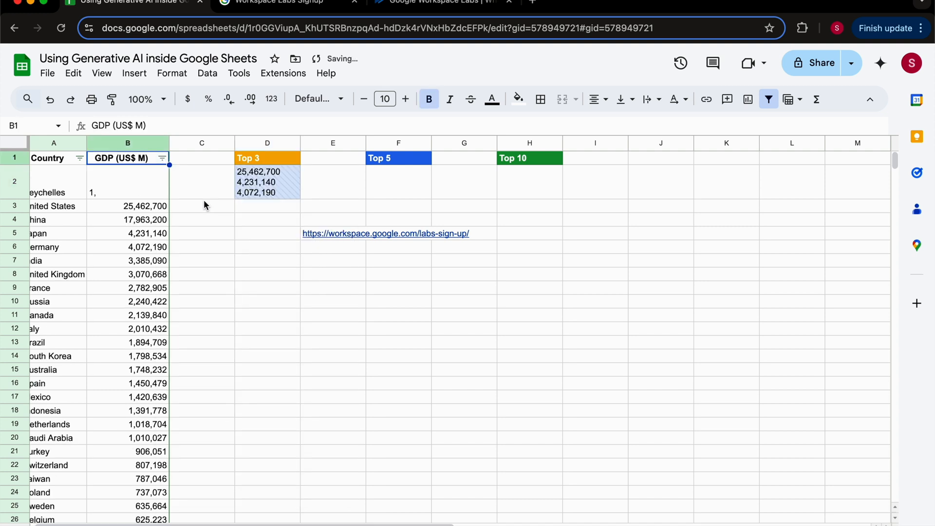
left_click(156, 210)
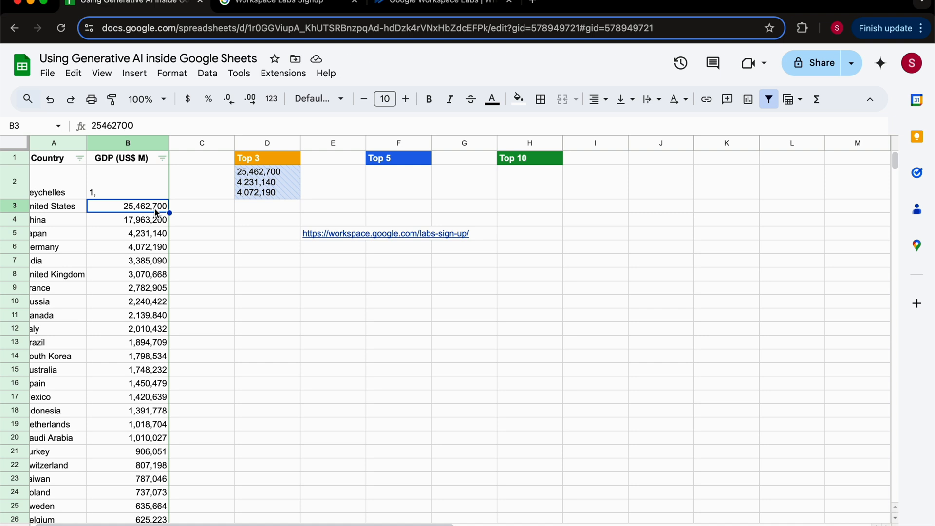
key("Down")
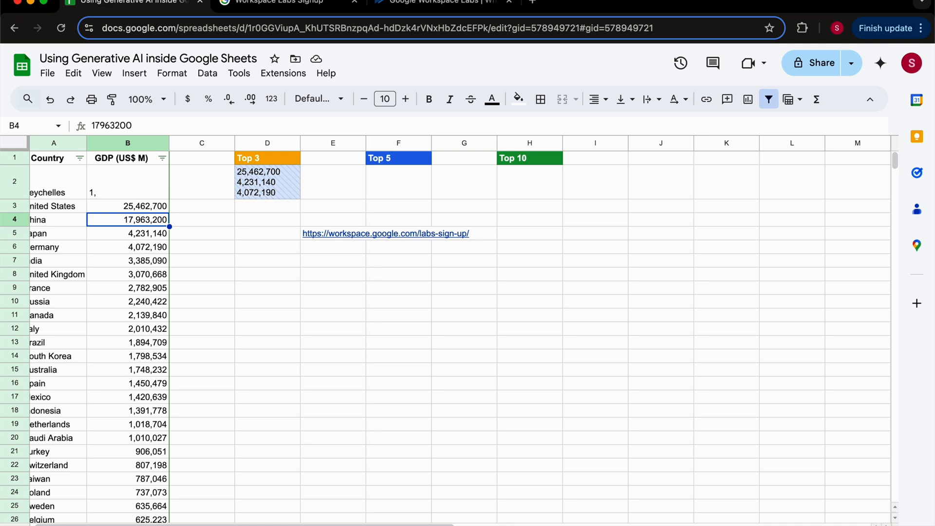
left_click(135, 233)
key("Down")
key("Up")
key("Up")
Read the information note on generating and inserting the D2 result, and view the file's version history options.
left_click(265, 189)
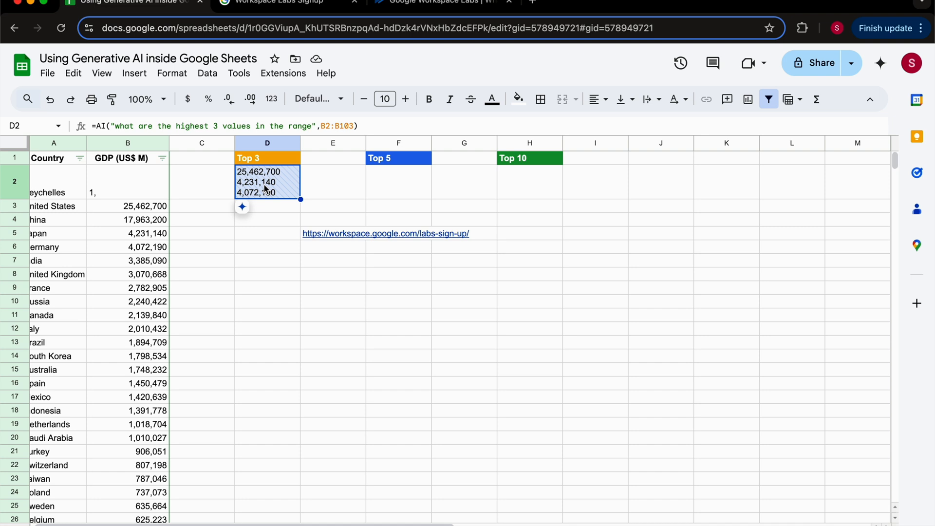
mouse_move(254, 203)
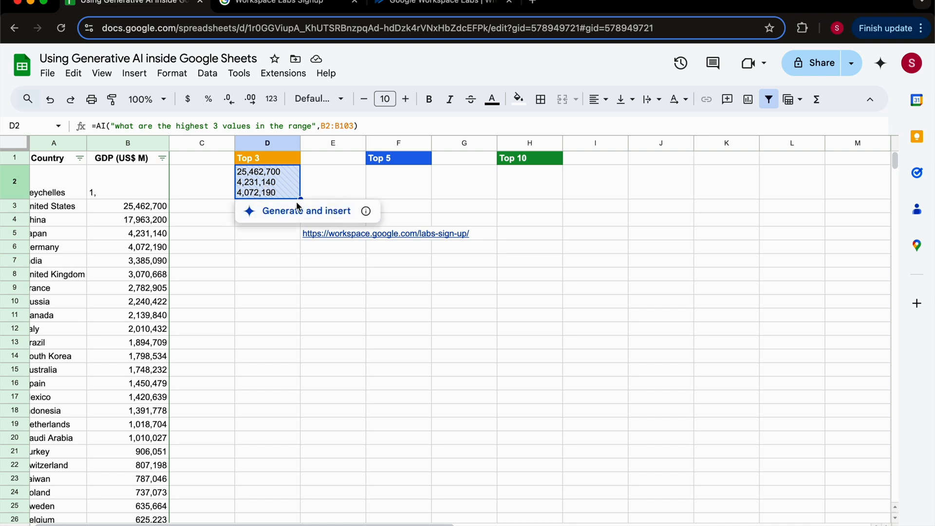
mouse_move(366, 214)
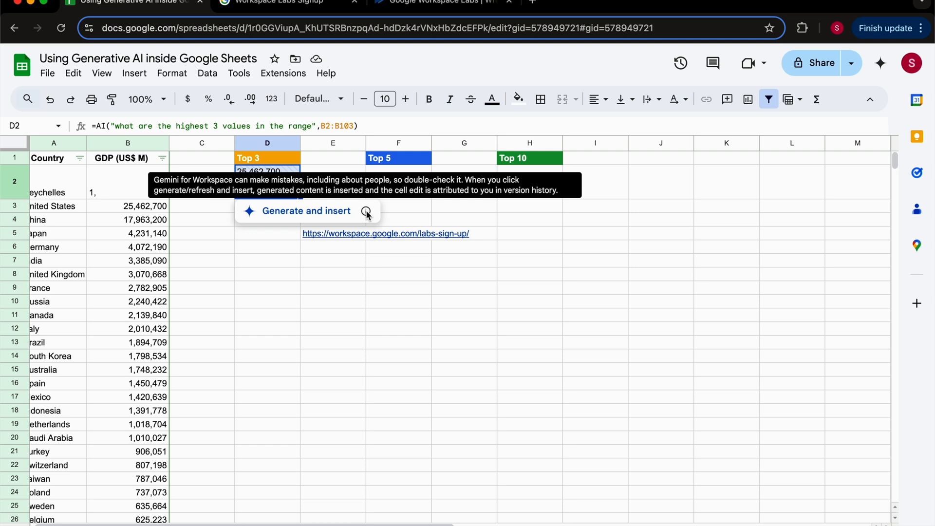
left_click(366, 214)
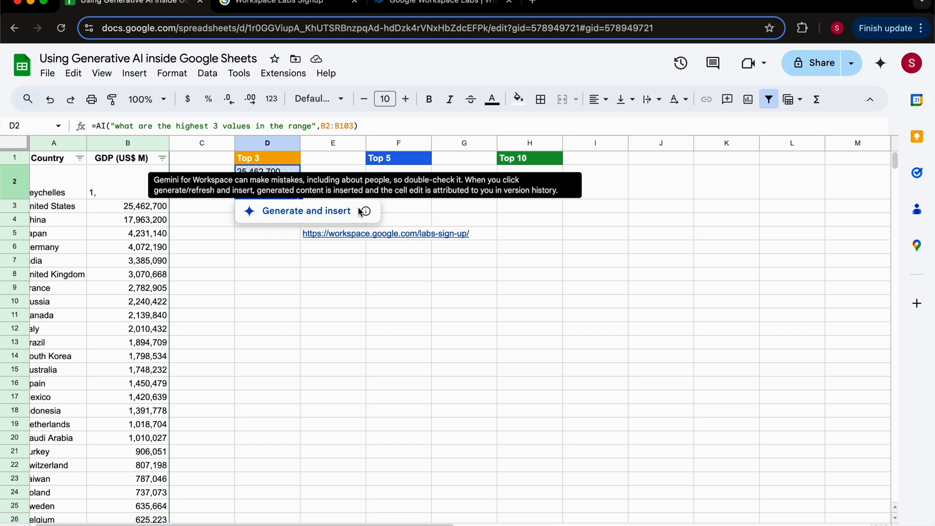
left_click(48, 73)
mouse_move(94, 362)
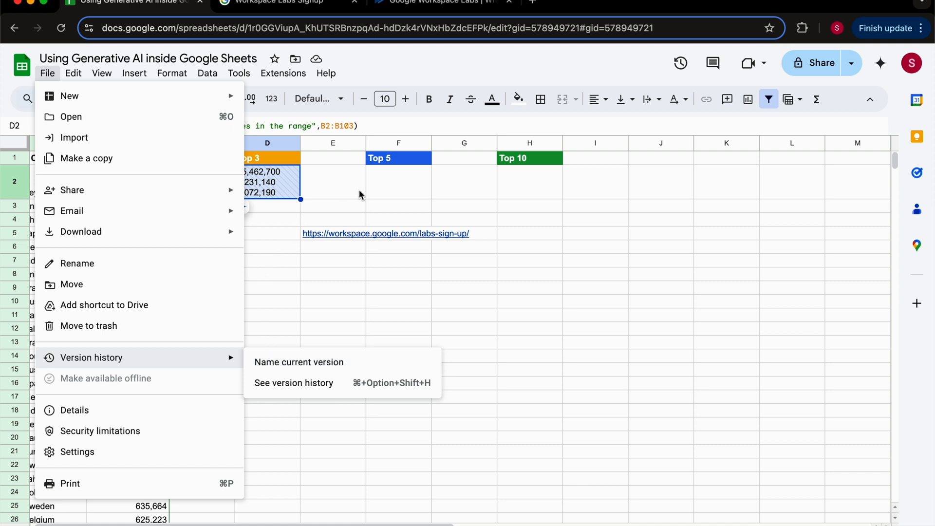
left_click(329, 194)
Generate a new AI result in D2 and compare it with the largest GDP values in column B.
left_click(274, 184)
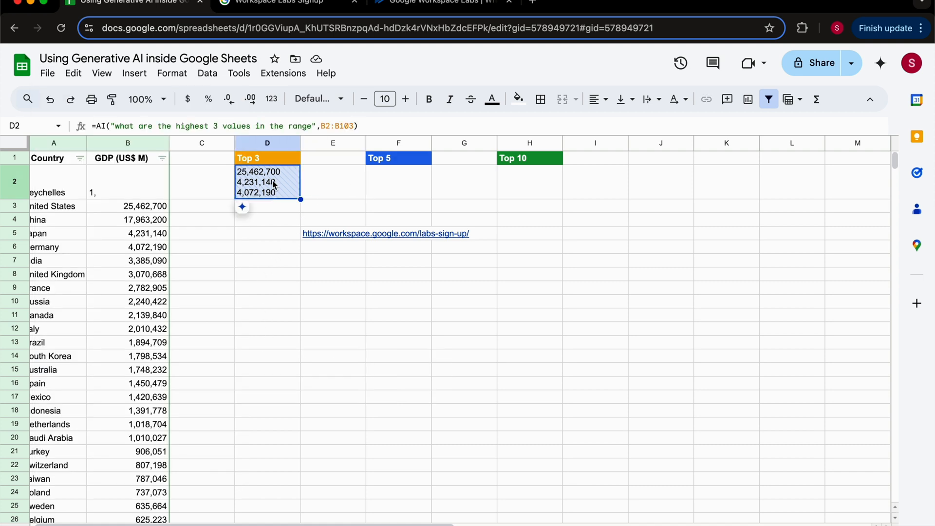
left_click(248, 212)
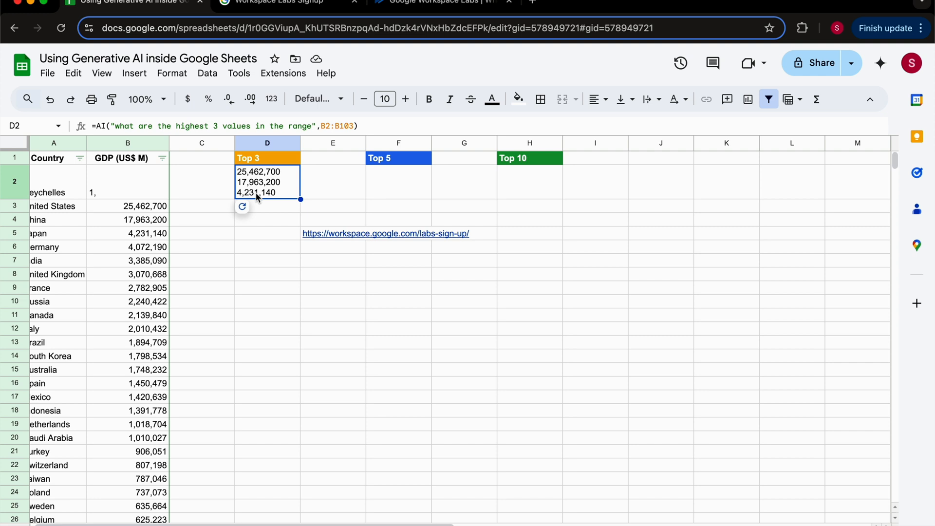
left_click(150, 212)
key("Down")
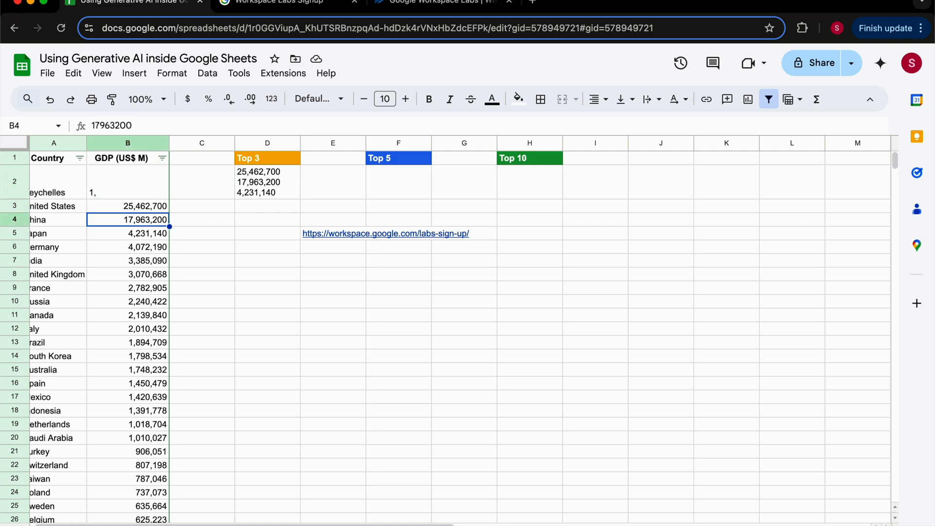
Sort the table by Country from A to Z and generate the AI result in D2 again.
left_click(83, 161)
left_click(124, 183)
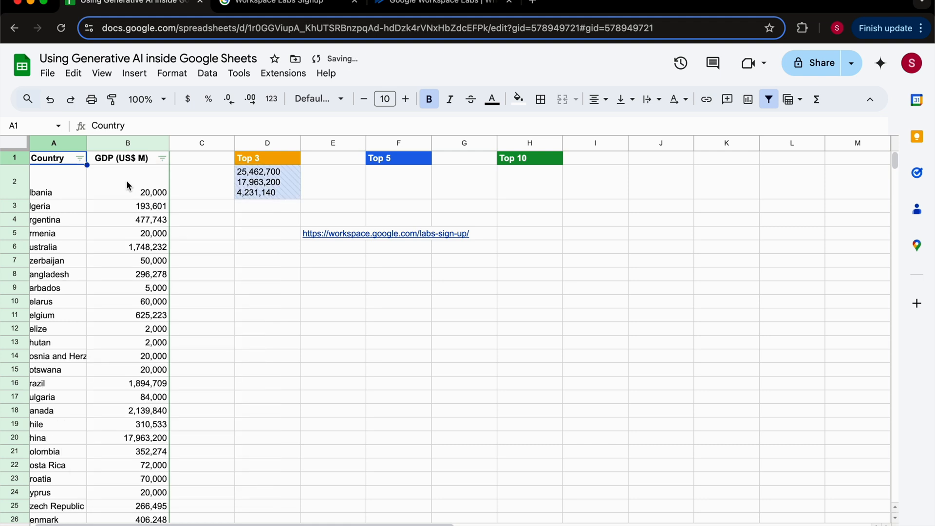
left_click(273, 184)
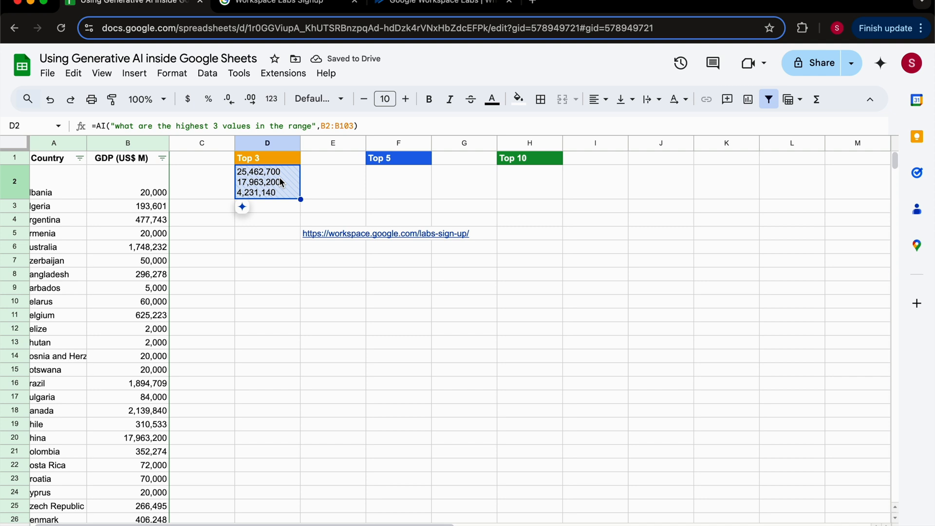
left_click(318, 194)
left_click(284, 189)
mouse_move(249, 214)
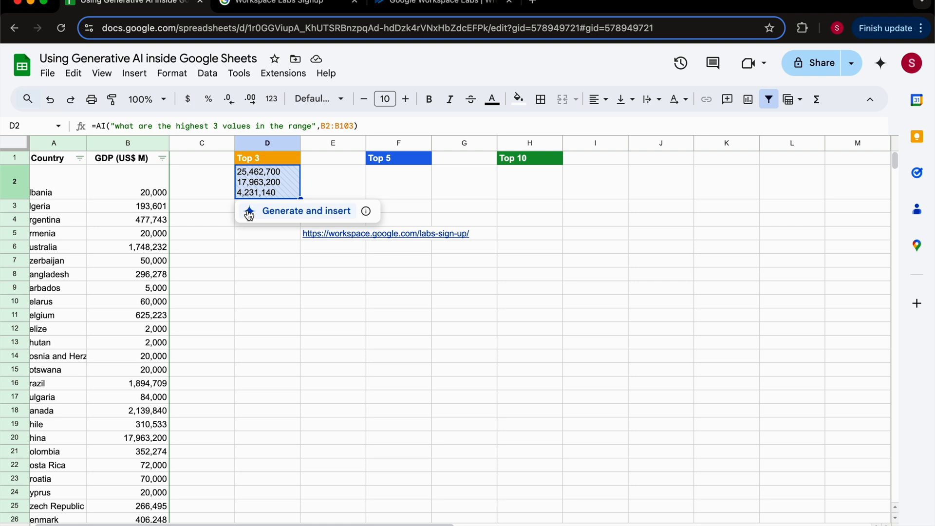
left_click(249, 211)
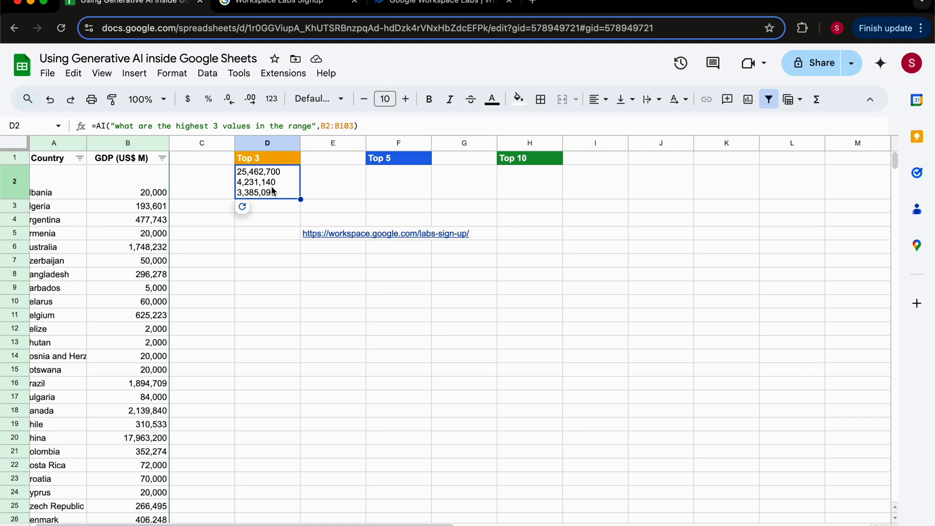
Sort the table by GDP (US$ M) from Z to A and regenerate the AI result in D2.
left_click(162, 158)
left_click(204, 201)
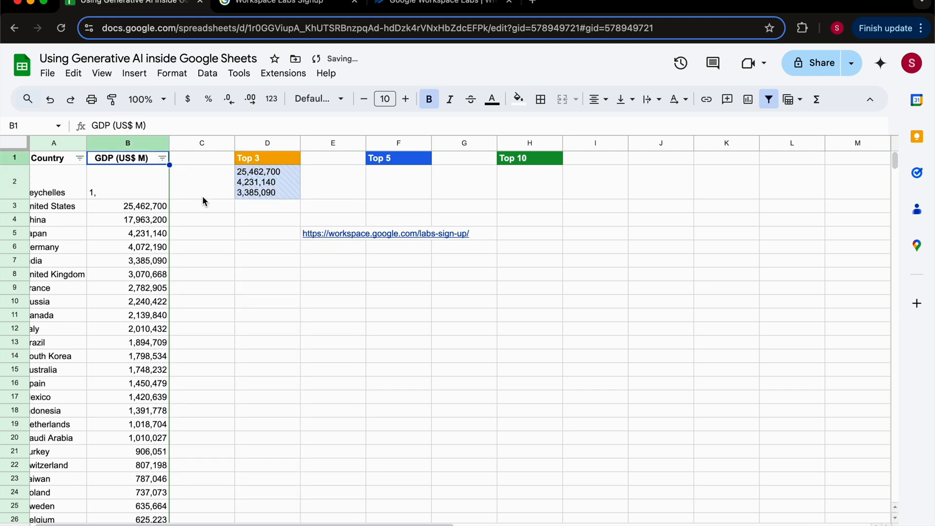
left_click(276, 182)
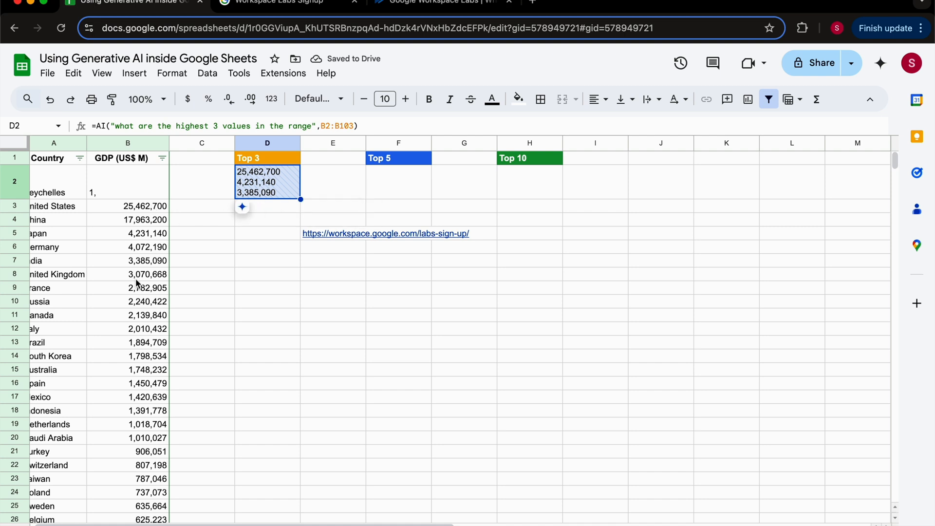
left_click(250, 214)
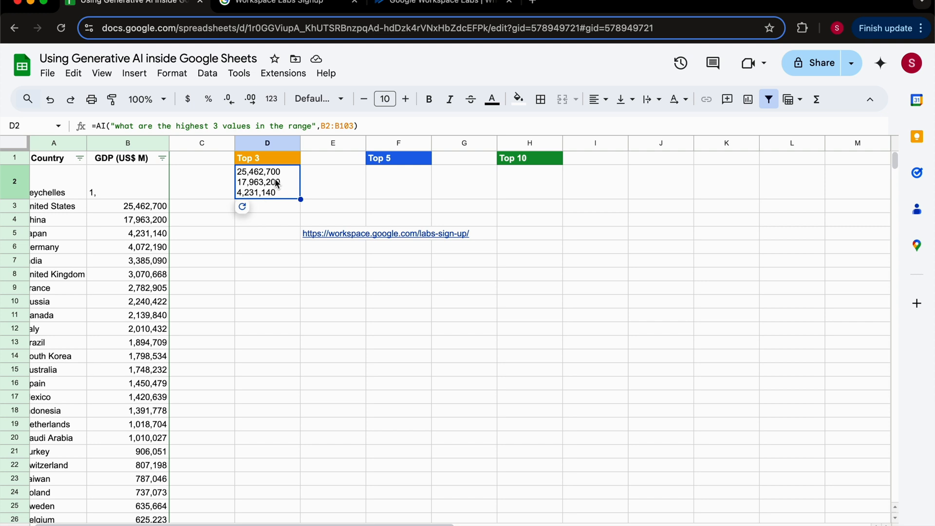
Sort the table by Country from A to Z.
left_click(80, 158)
left_click(107, 179)
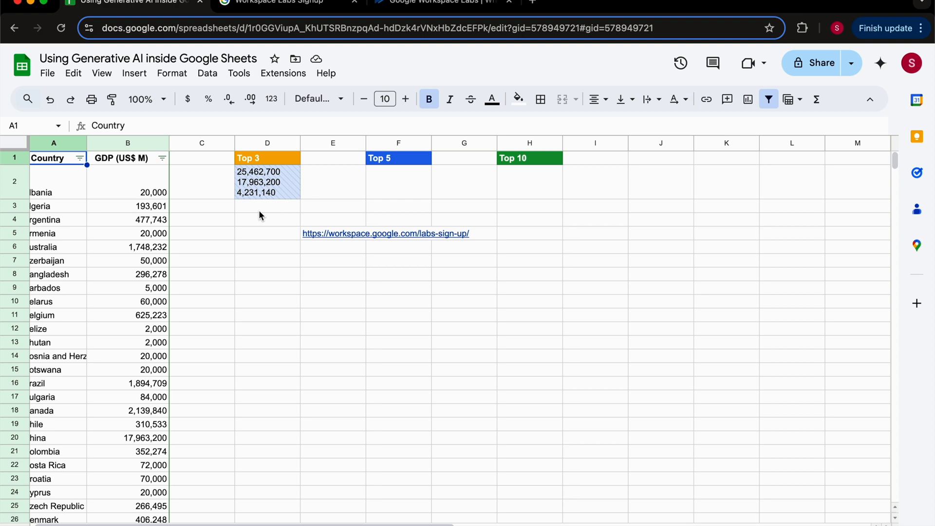
Ask Gemini "What are the top three values in the range B2:B103?".
left_click(881, 64)
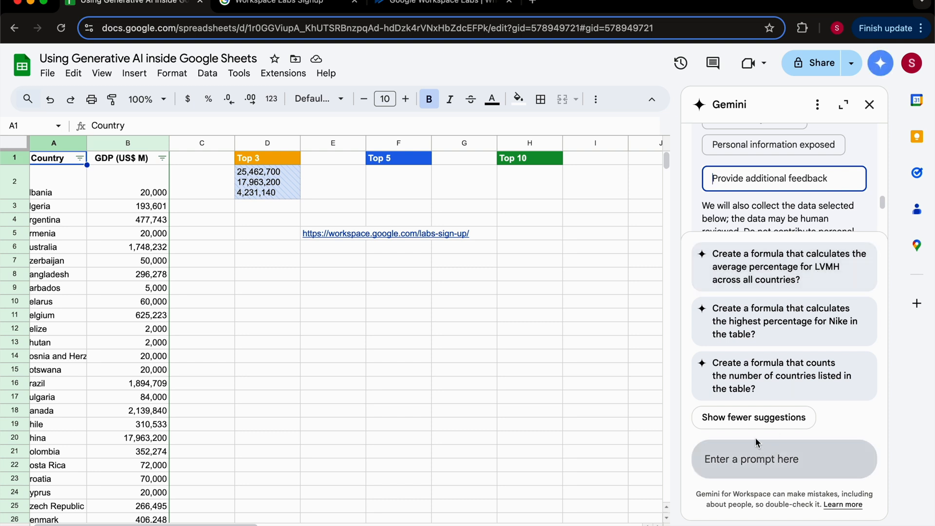
left_click(777, 462)
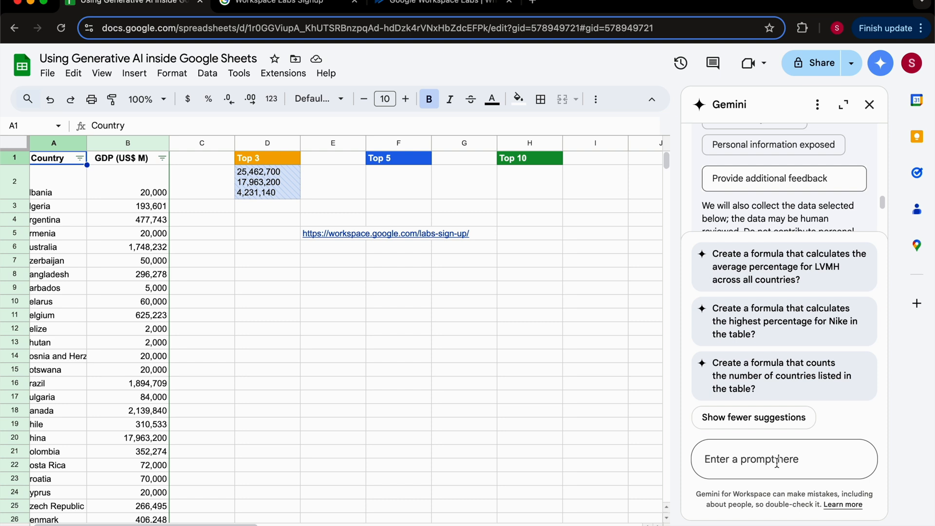
type("What are the top th")
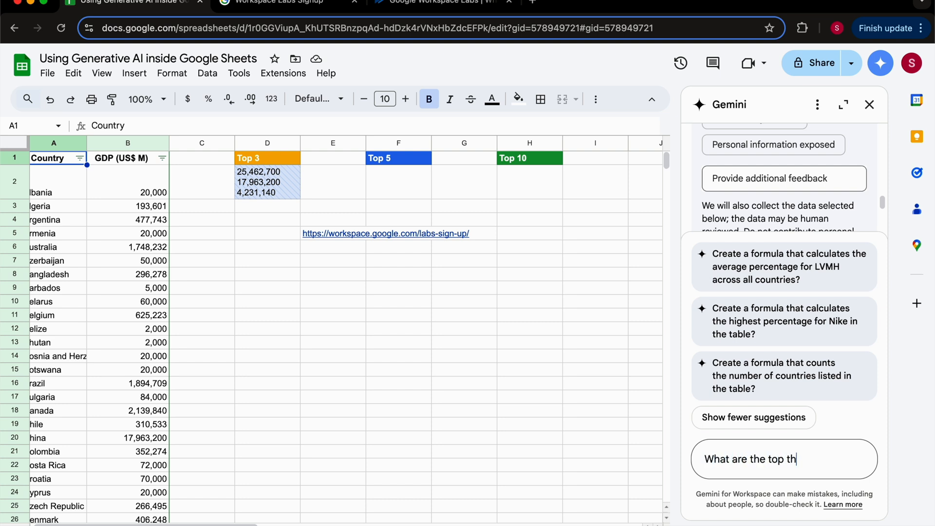
type("ree values in the range ")
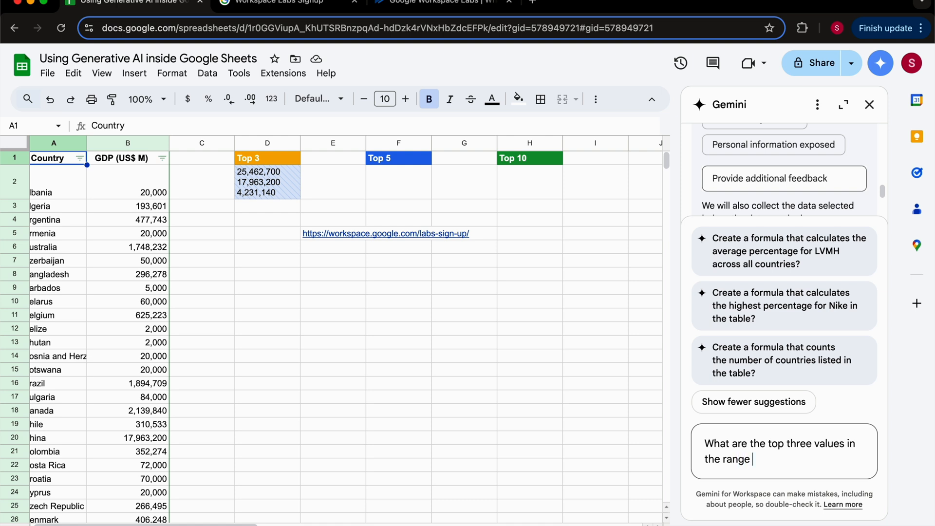
type("B2:")
left_click(265, 184)
double_click(265, 184)
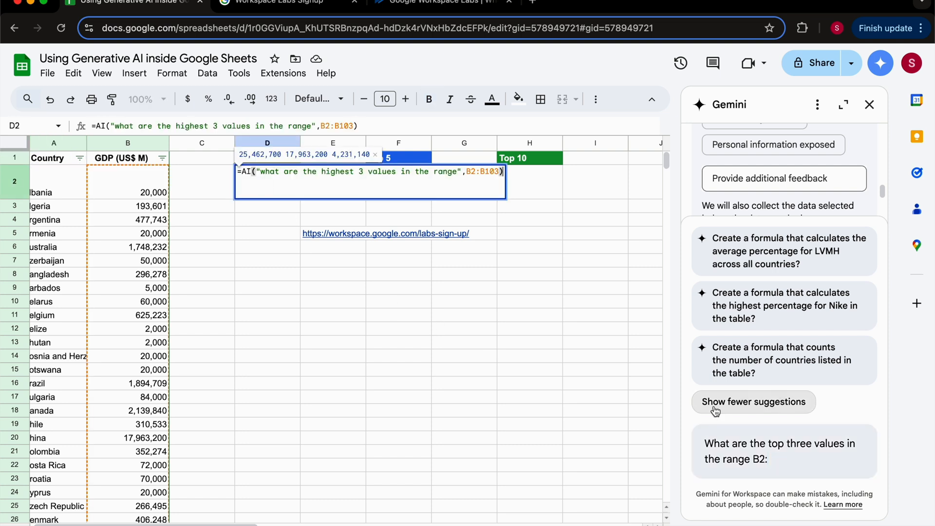
left_click(789, 465)
type("B")
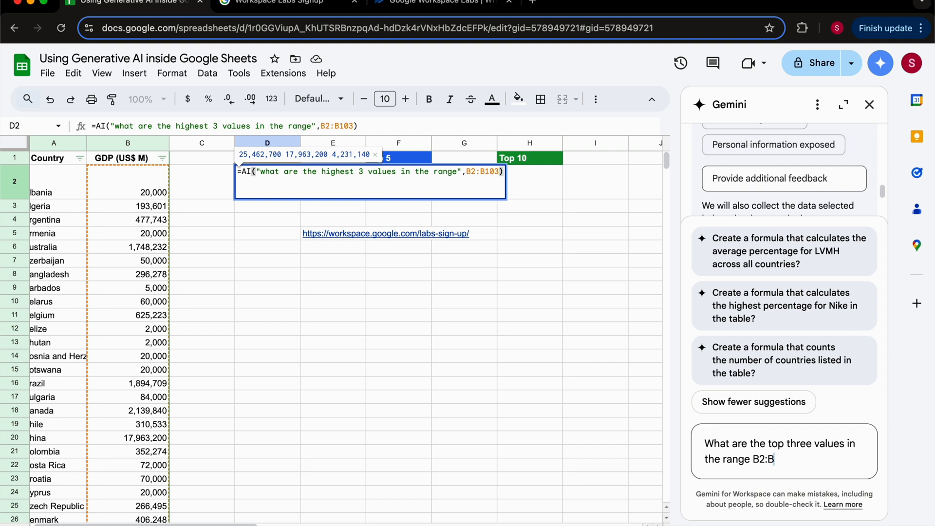
type("103?")
key("Return")
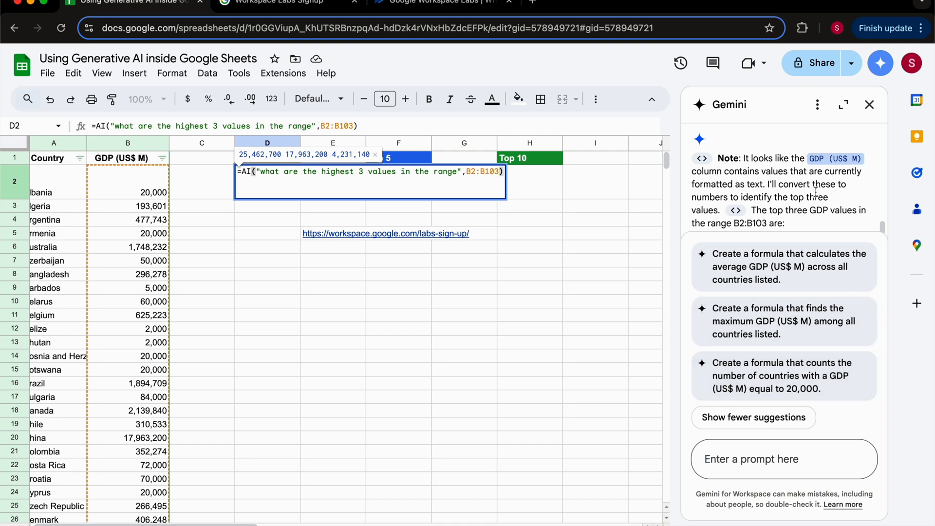
Review Gemini's answer, preview its Country and GDP (US$ M) table, and insert it at D2, overwriting the current data.
scroll(816, 215, "up", 3)
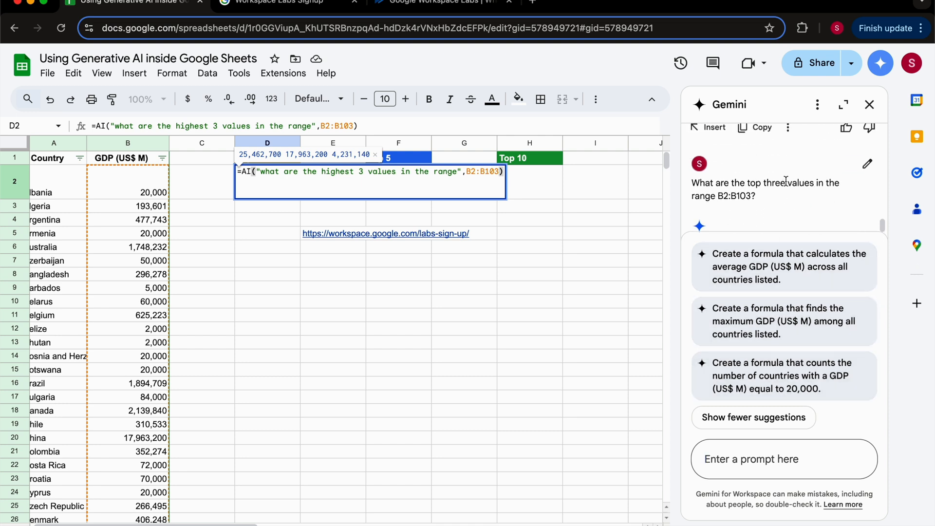
scroll(781, 192, "down", 5)
scroll(785, 181, "up", 2)
scroll(787, 183, "up", 1)
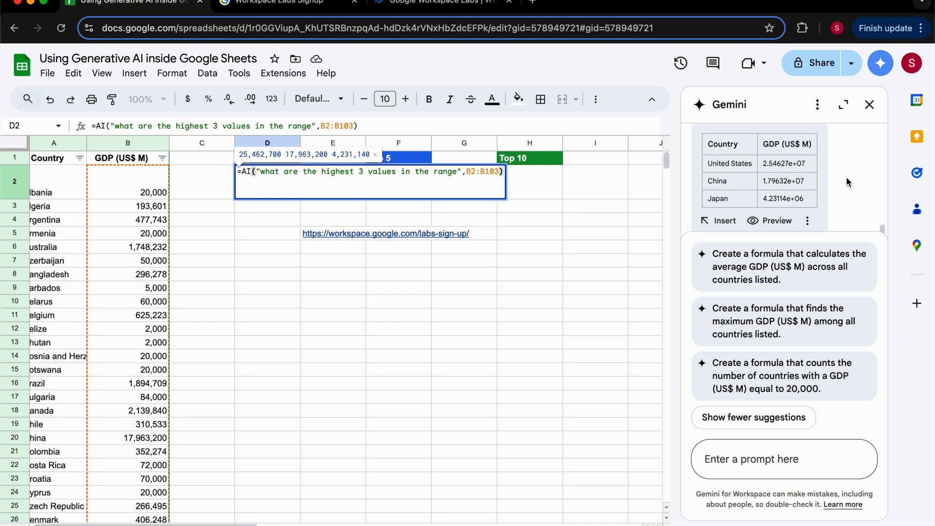
left_click(777, 222)
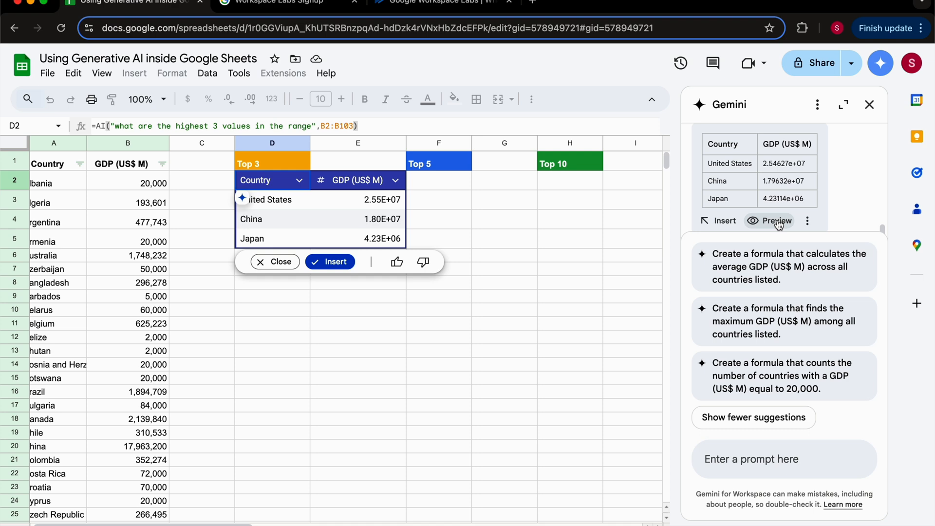
left_click(718, 221)
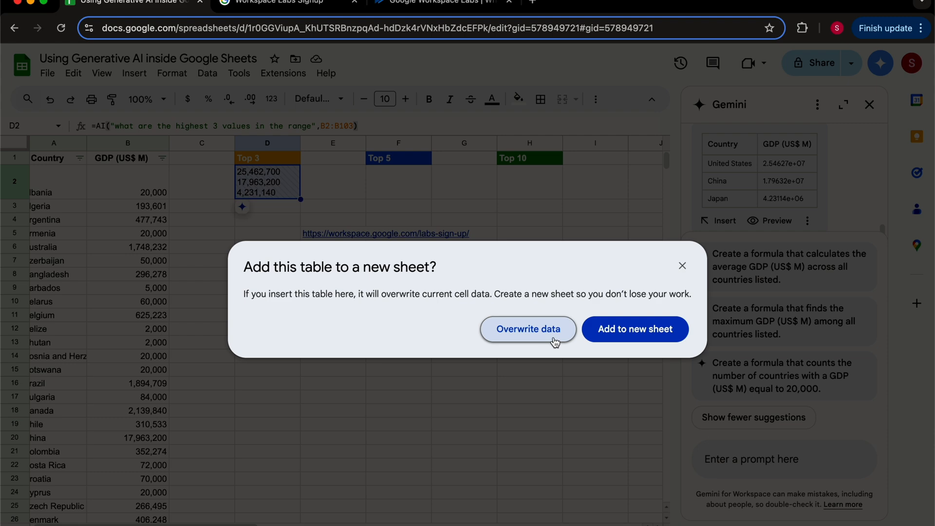
left_click(523, 331)
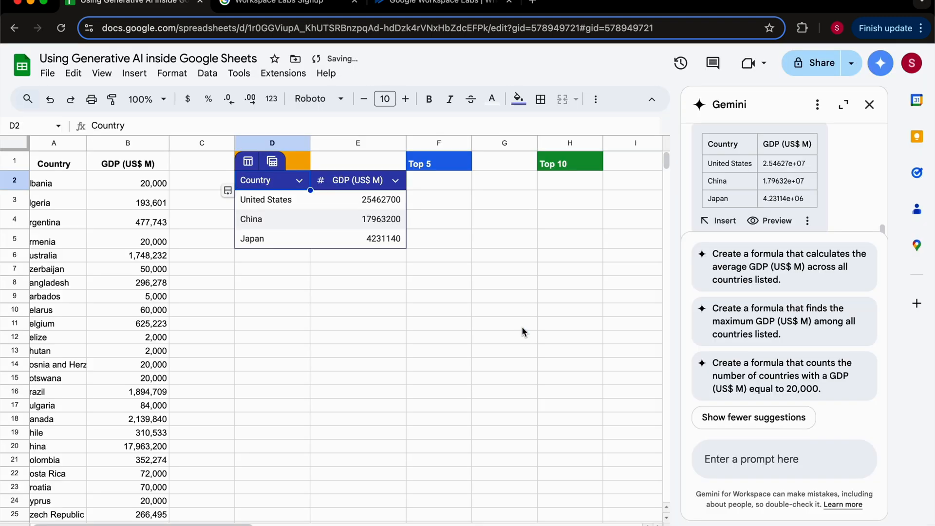
Examine the inserted table's options and views, and the further actions offered for Gemini's response.
left_click(273, 255)
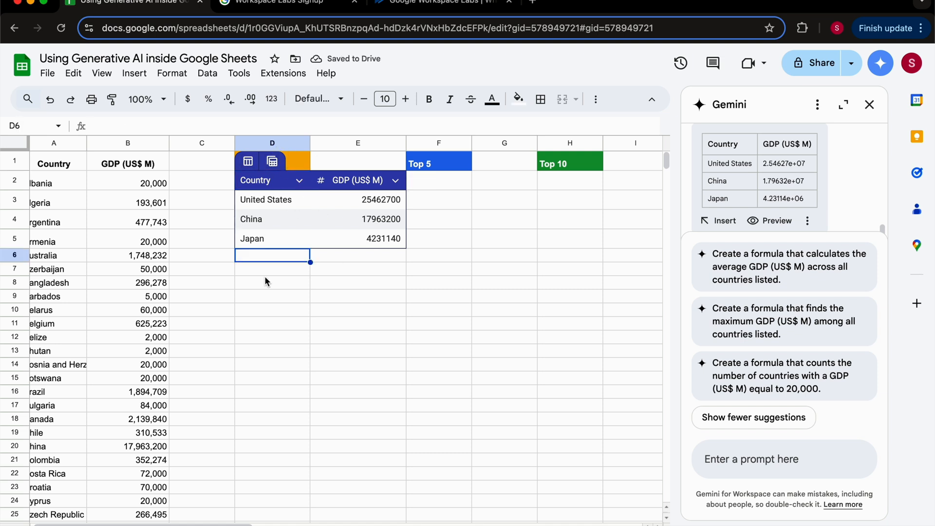
left_click(266, 156)
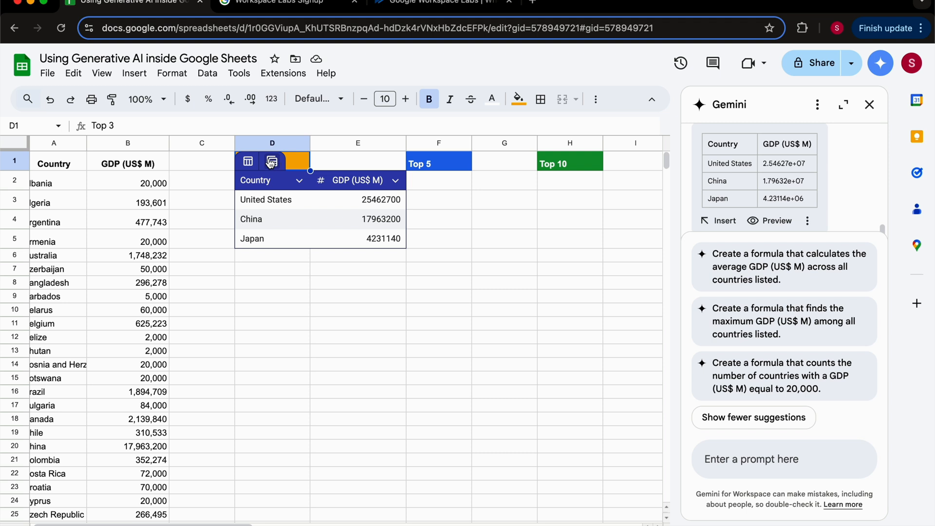
left_click(249, 162)
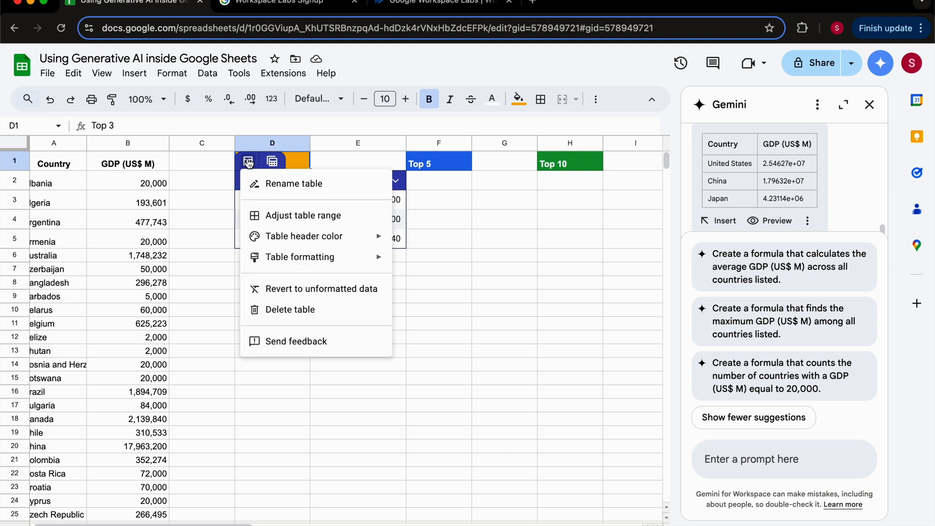
left_click(278, 165)
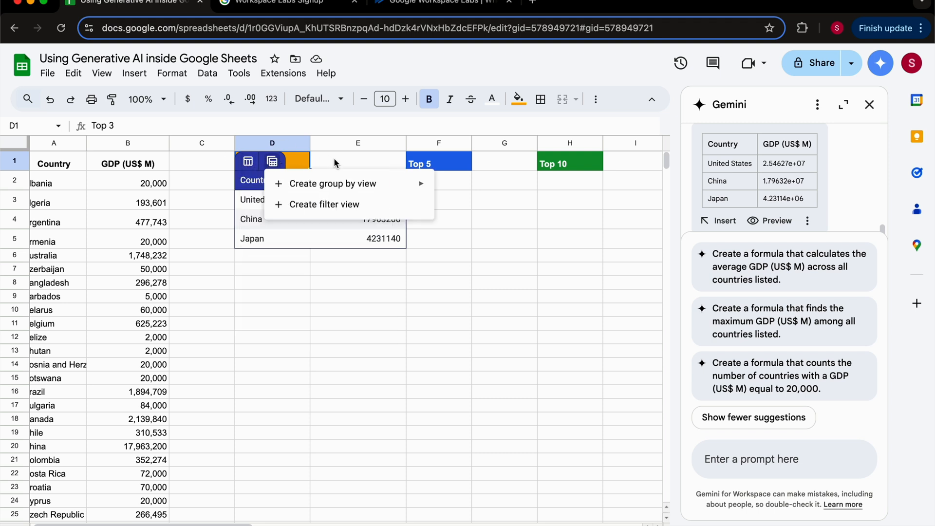
key("Escape")
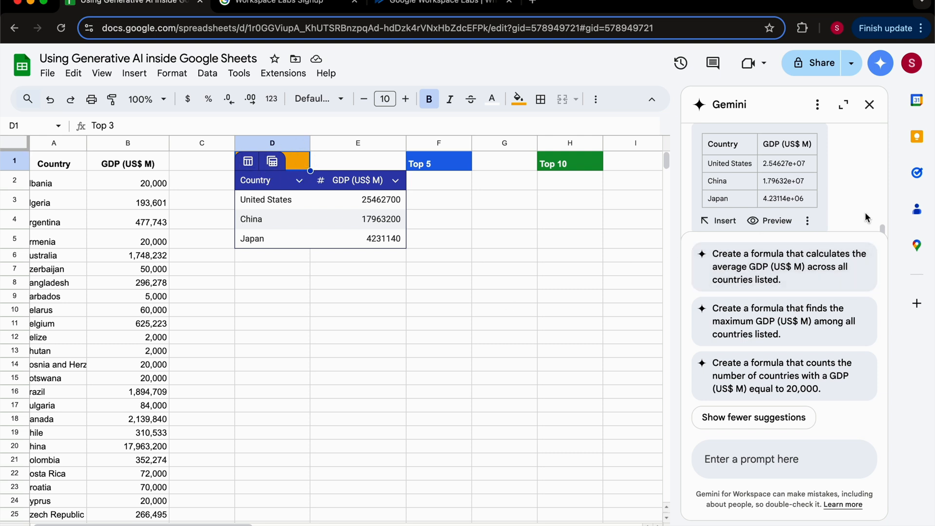
scroll(822, 199, "down", 2)
left_click(808, 173)
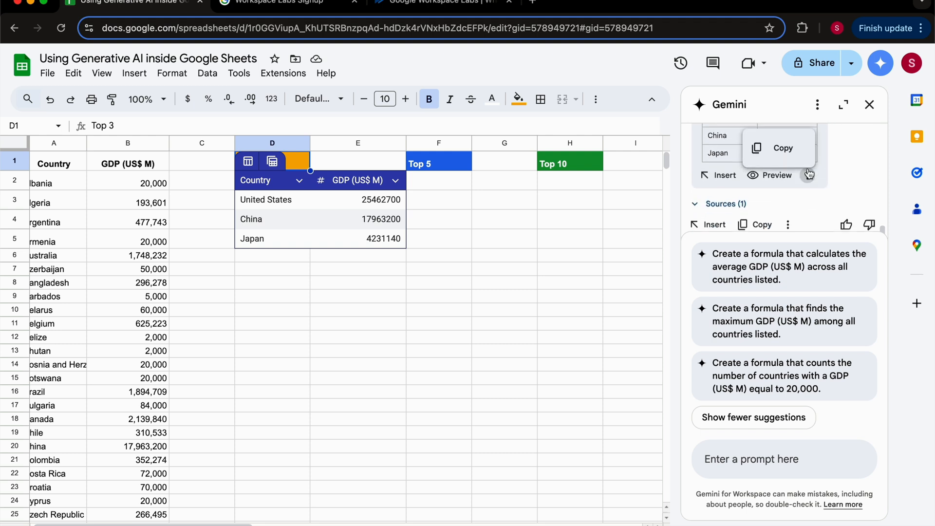
left_click(847, 165)
scroll(852, 168, "down", 1)
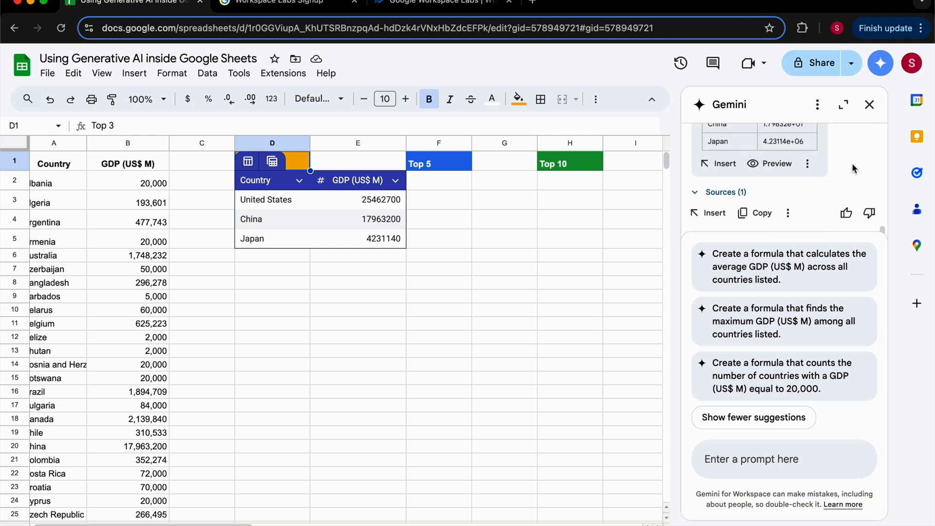
left_click(787, 213)
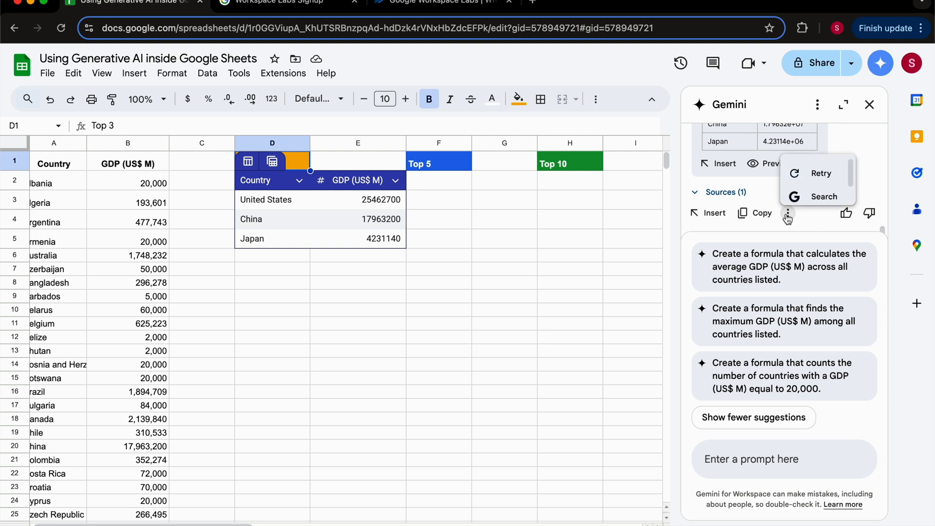
left_click(858, 151)
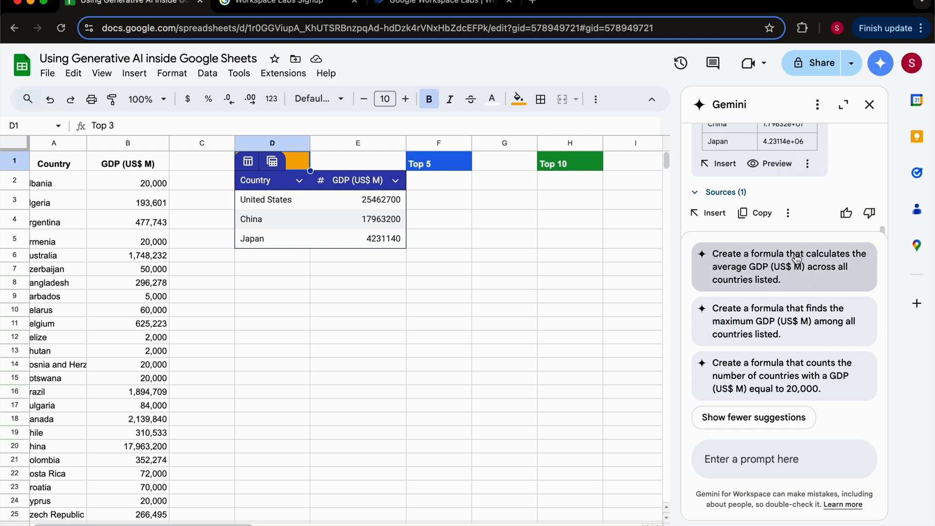
scroll(791, 194, "up", 2)
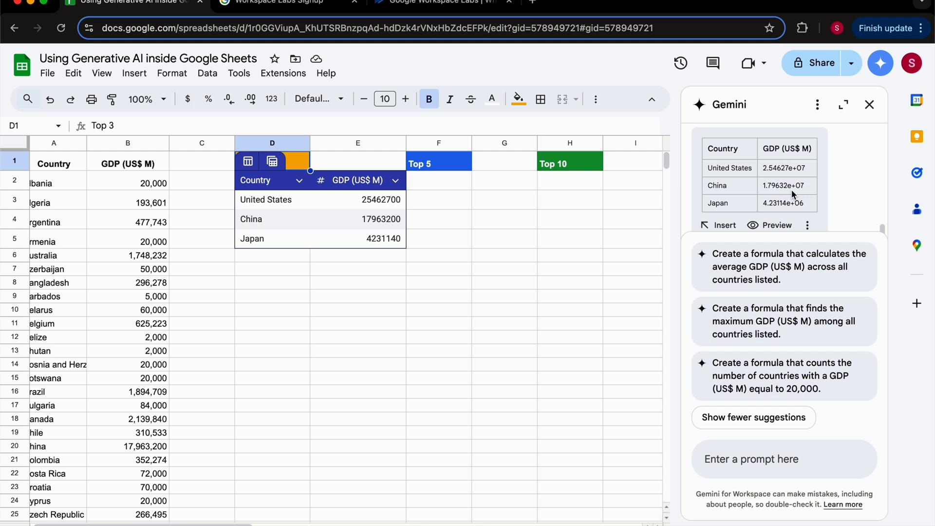
scroll(791, 192, "up", 2)
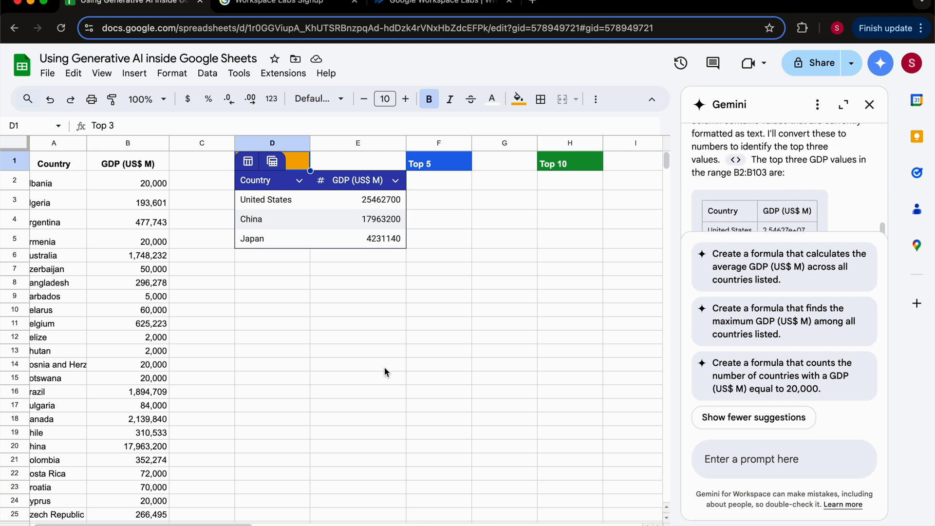
Undo the insertion of the Gemini table to restore the AI formula in D2.
left_click(267, 271)
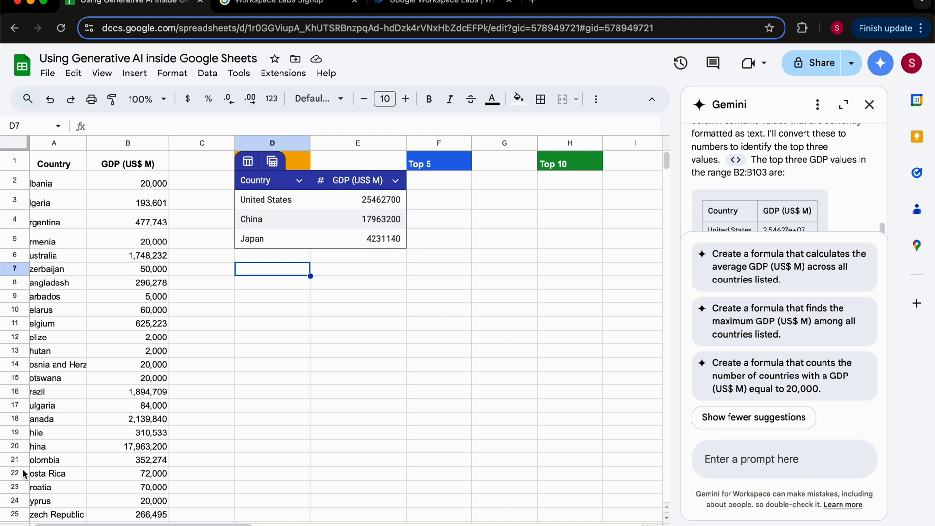
left_click(260, 296)
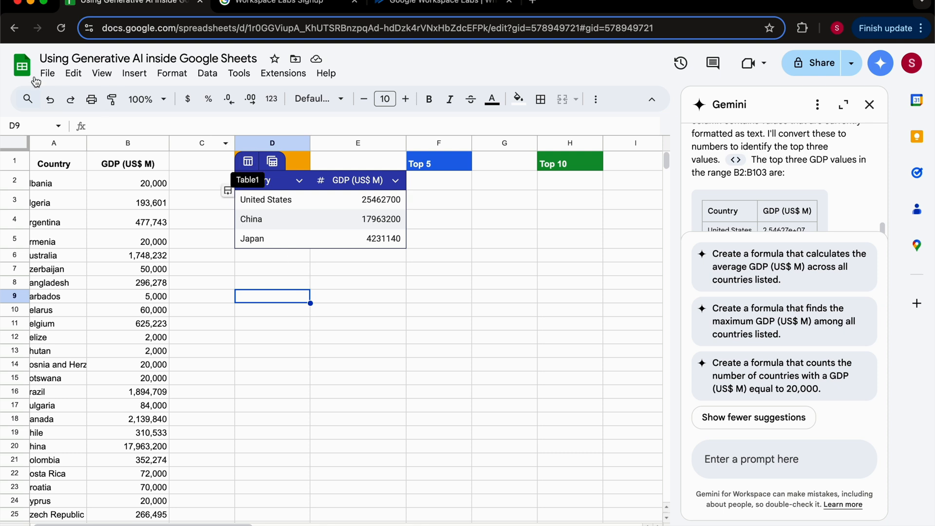
left_click(50, 100)
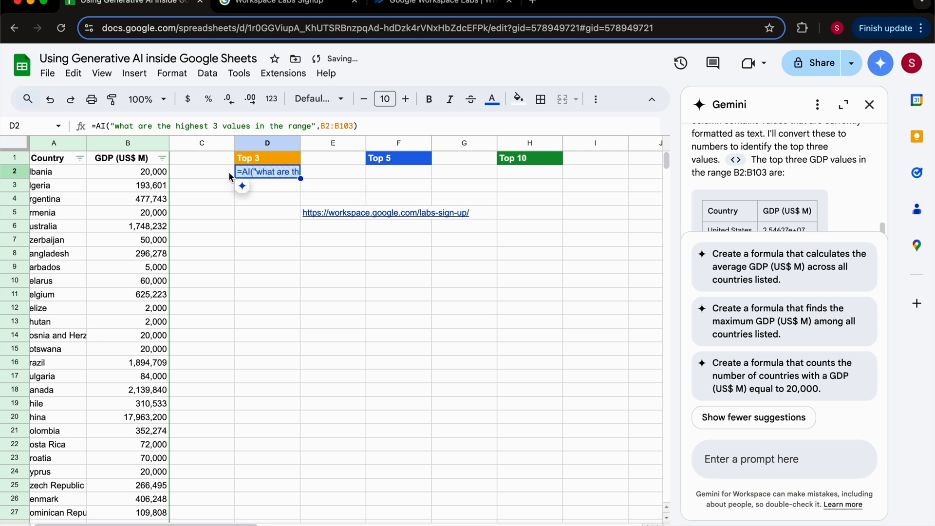
Generate and insert the AI result in D2 again, and check the cell's formula.
mouse_move(241, 186)
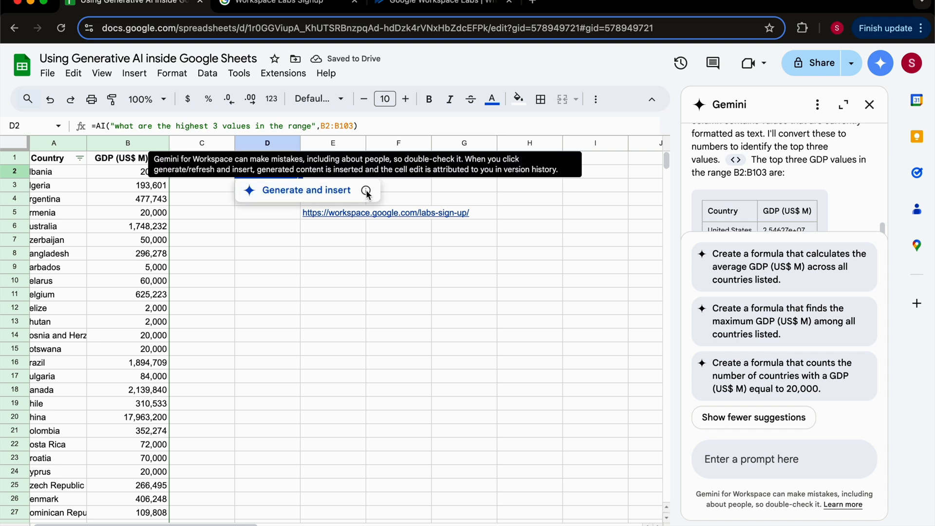
double_click(252, 174)
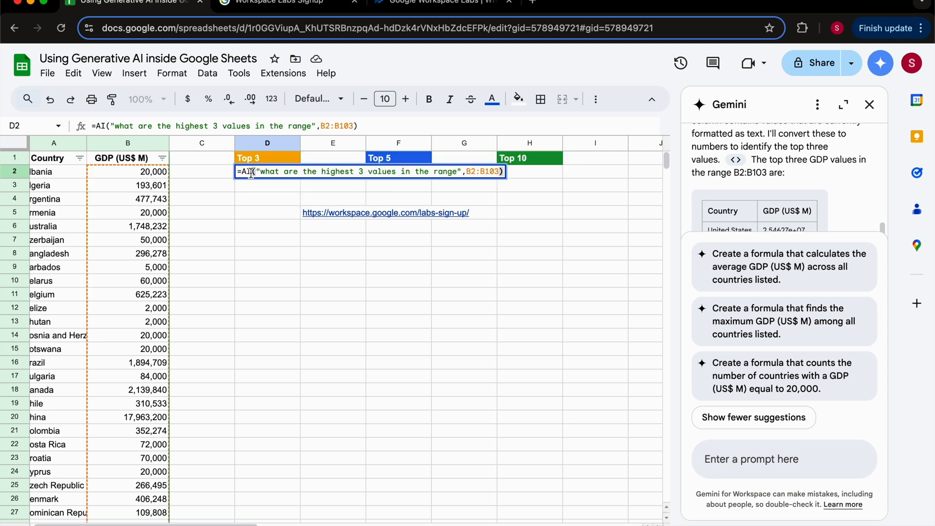
left_click(246, 202)
left_click(248, 174)
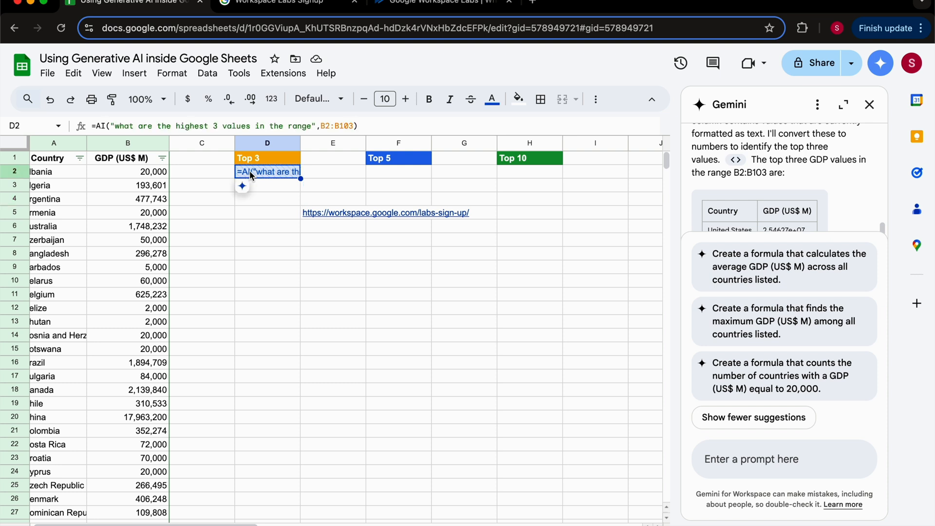
left_click(245, 191)
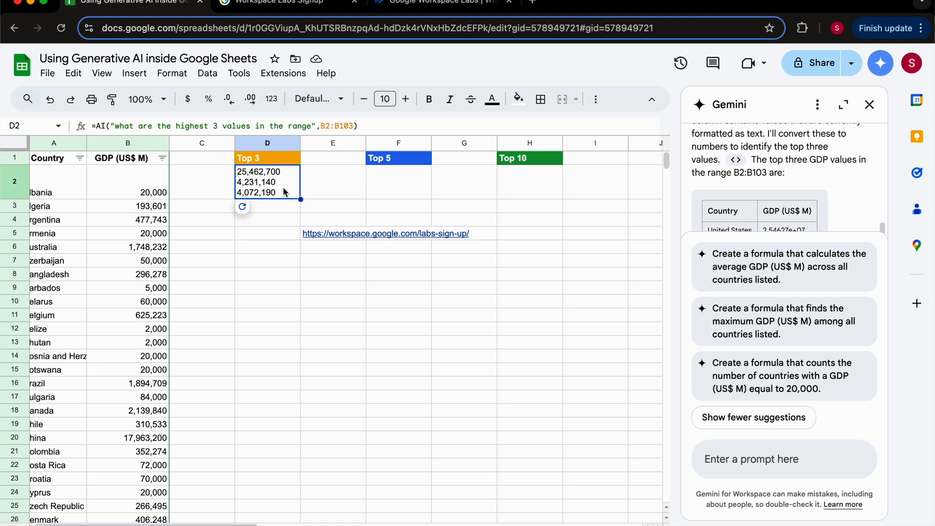
double_click(283, 186)
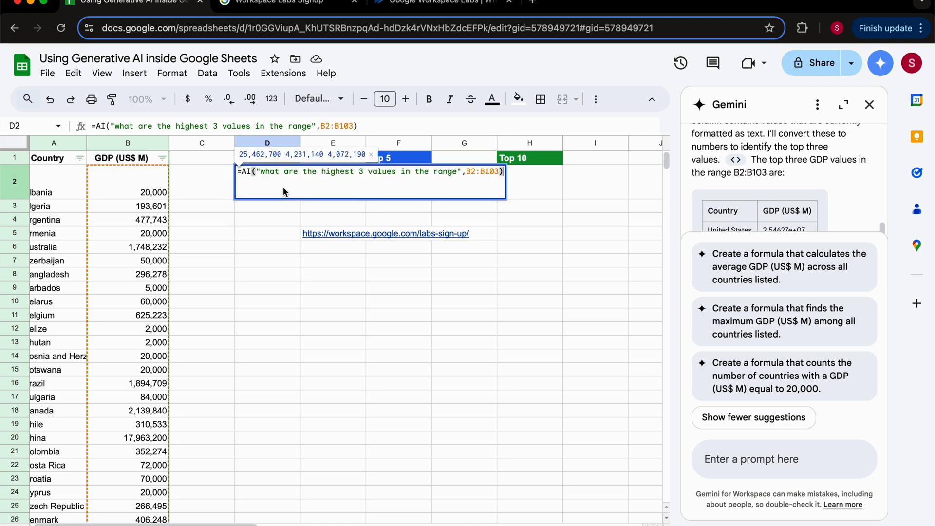
left_click(276, 260)
Look back through the Gemini conversation history and open the help page on Gemini in Google Sheets.
scroll(782, 185, "up", 5)
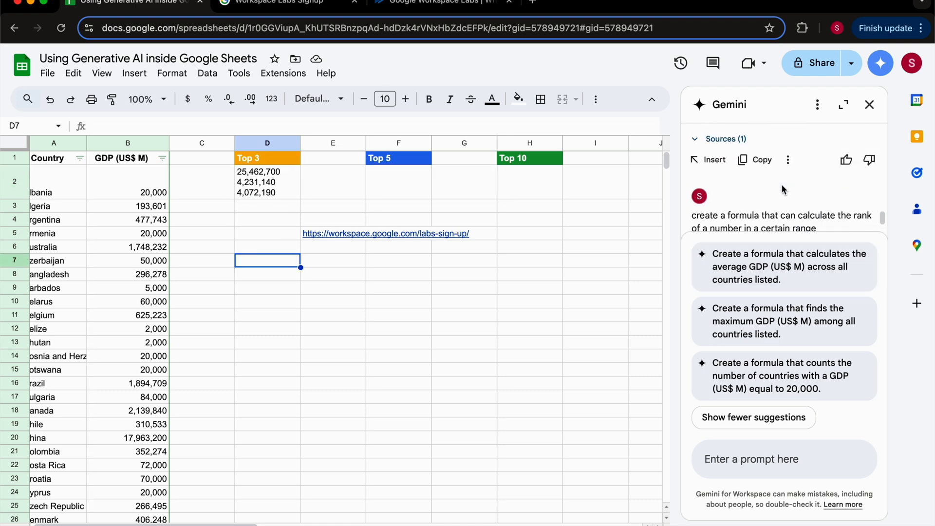
scroll(781, 185, "up", 5)
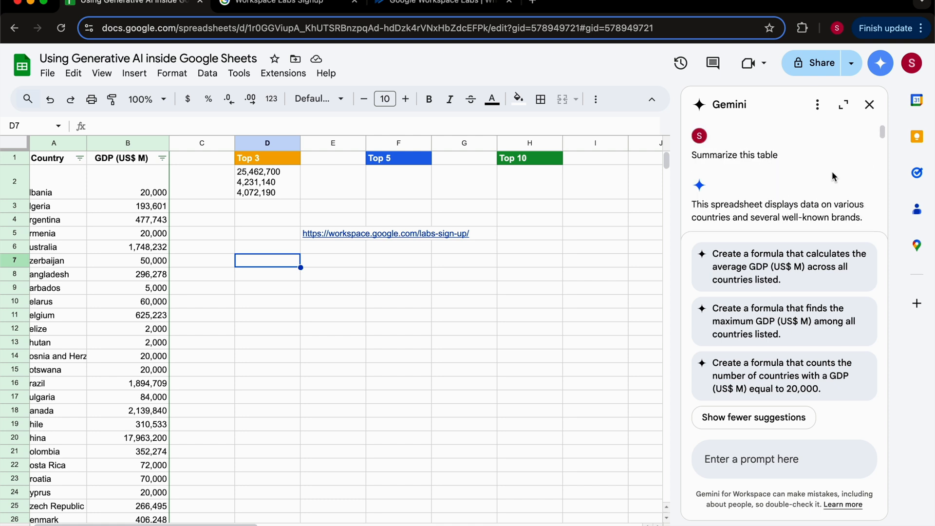
scroll(832, 172, "down", 3)
scroll(832, 172, "down", 2)
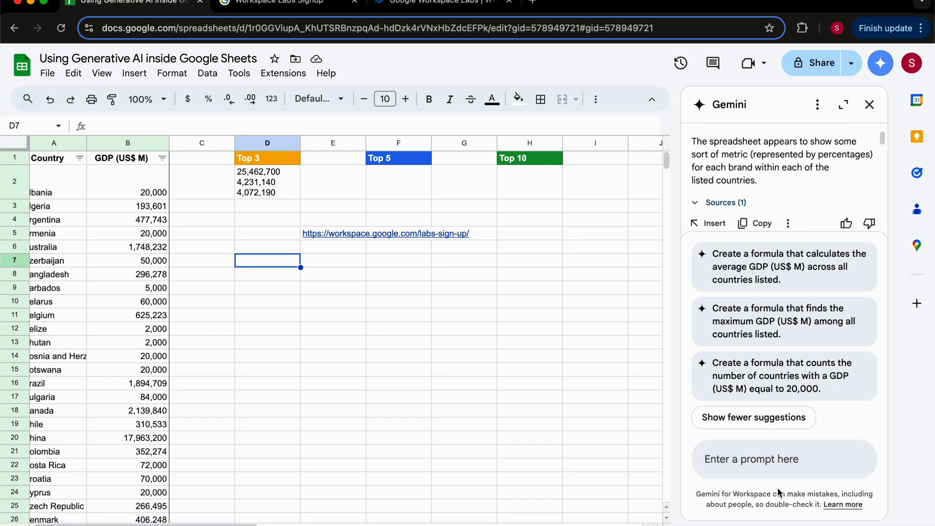
left_click(843, 504)
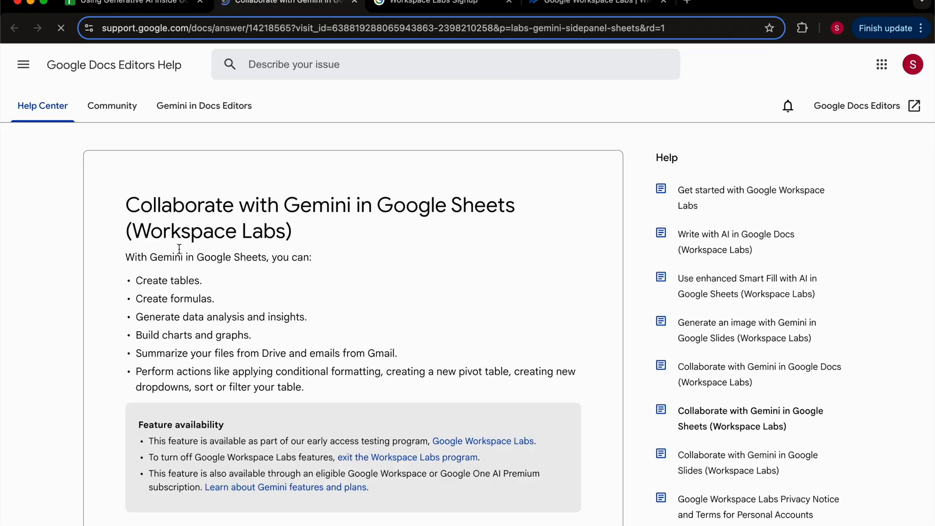
Read through the help article on Gemini's capabilities, feature availability, getting-started instructions and available actions, and return to the GDP spreadsheet.
scroll(146, 254, "down", 3)
scroll(81, 245, "down", 1)
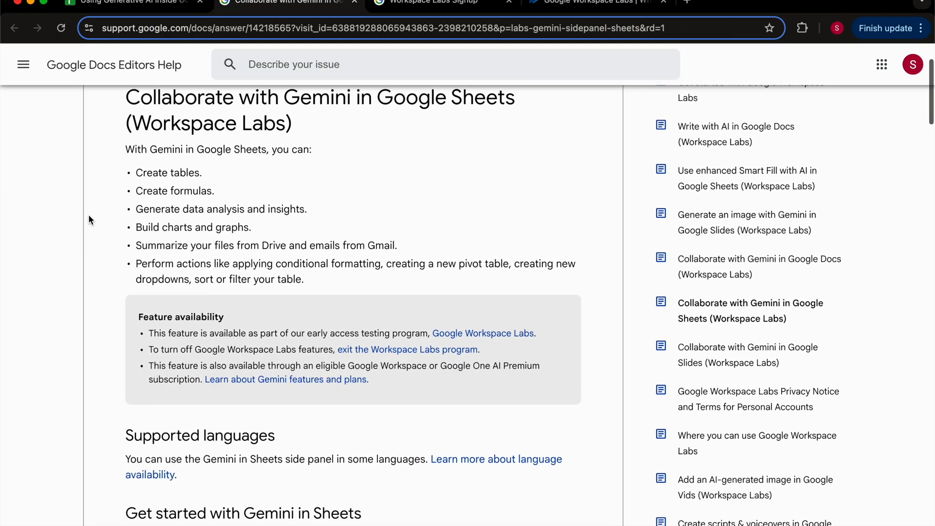
scroll(243, 188, "down", 1)
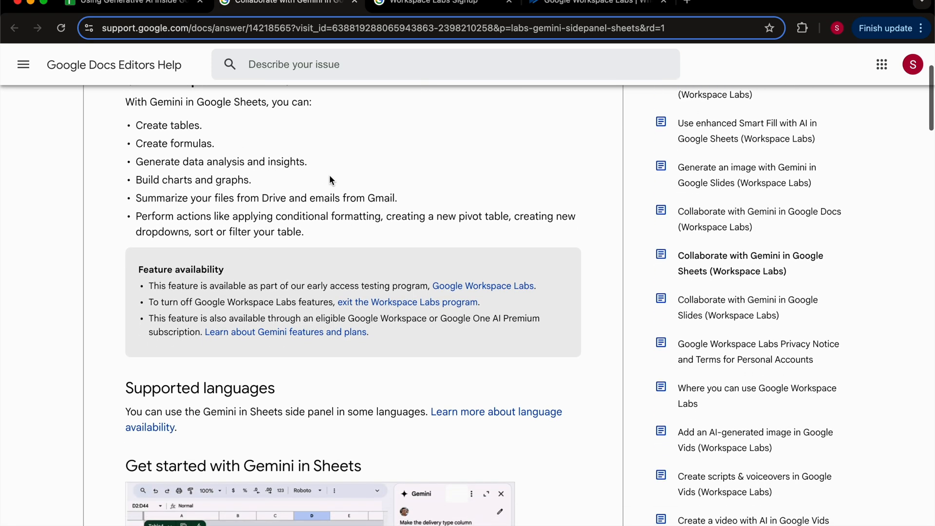
scroll(329, 178, "up", 2)
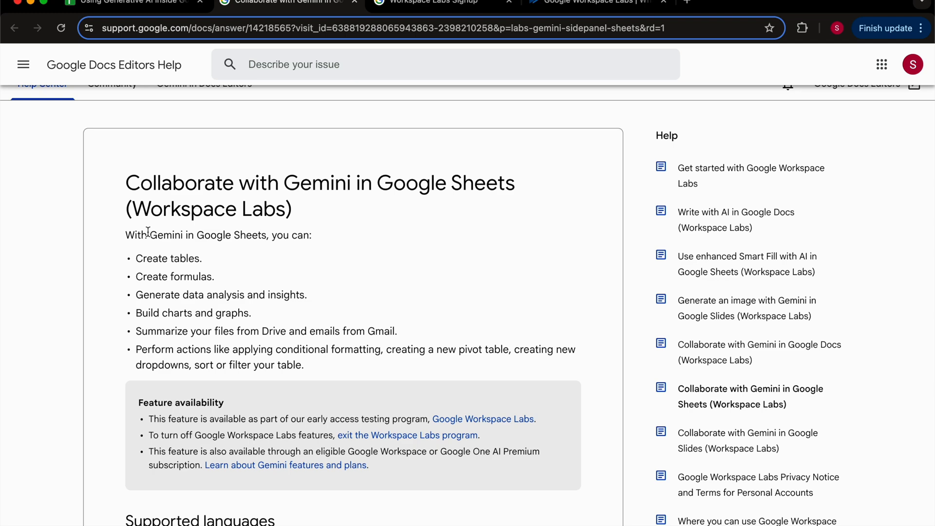
scroll(100, 240, "down", 2)
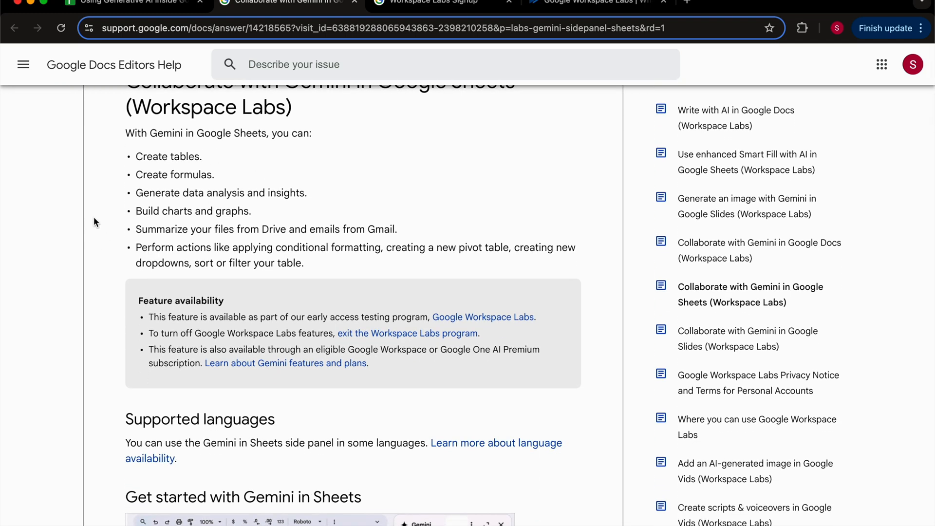
scroll(120, 222, "down", 5)
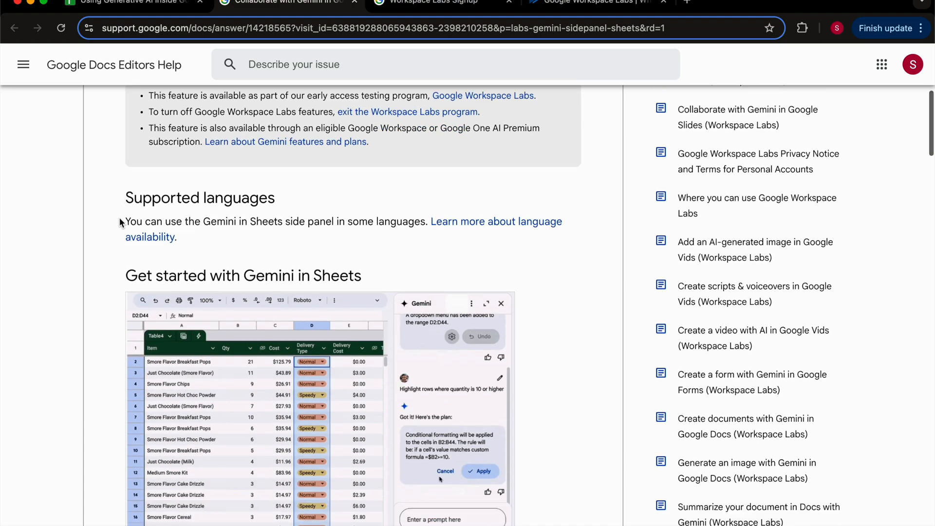
scroll(120, 222, "down", 10)
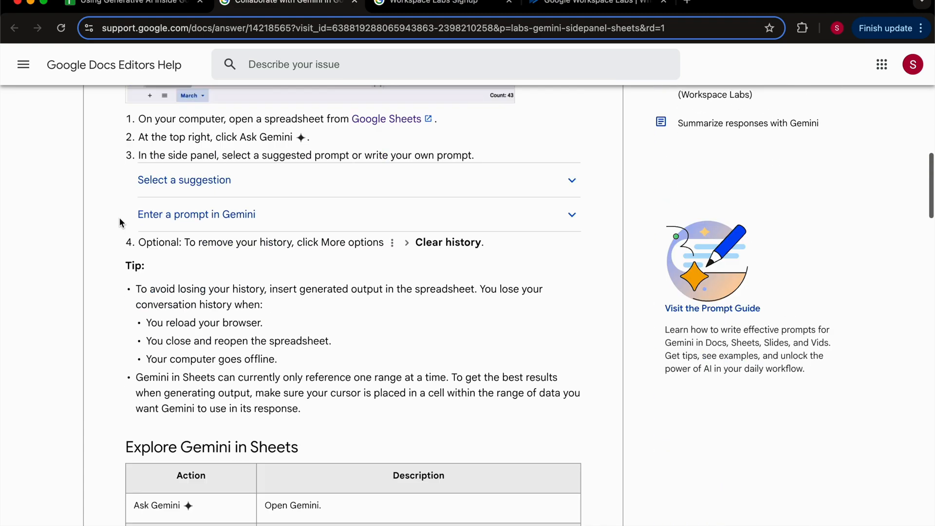
scroll(120, 222, "down", 4)
scroll(120, 223, "down", 11)
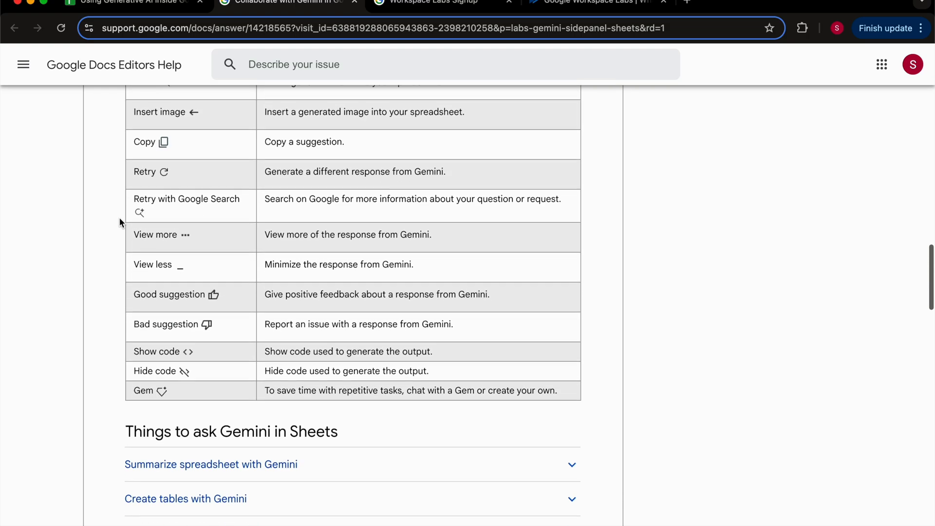
scroll(120, 222, "up", 20)
scroll(120, 222, "up", 2)
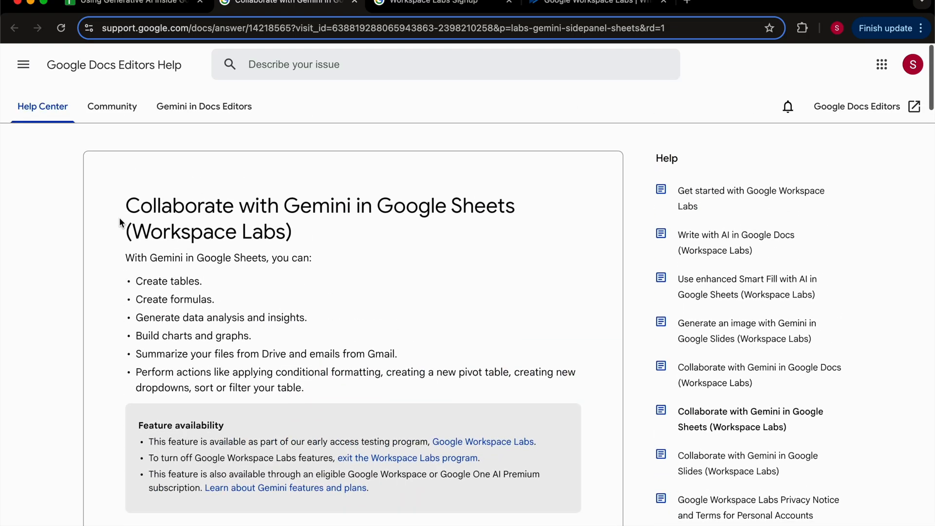
left_click(125, 6)
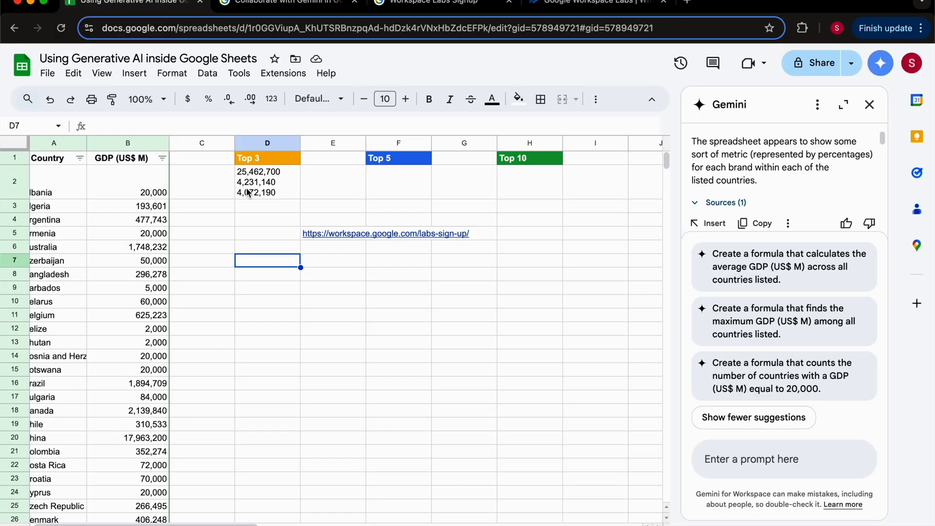